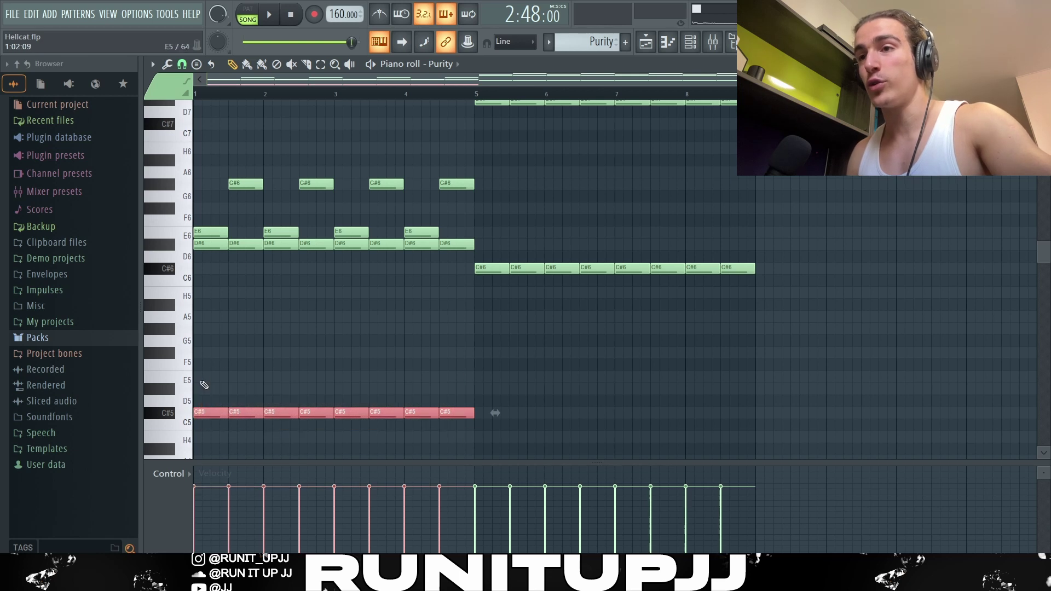
Select the row of C#5 notes in bars 1 to 4, followed by the opening E6 and D#6 notes of the Purity melody
{"action": "left_click_drag", "start_coordinate": [237, 399], "coordinate": [238, 439]}
{"action": "left_click_drag", "start_coordinate": [202, 380], "coordinate": [209, 440]}
{"action": "left_click_drag", "start_coordinate": [236, 399], "coordinate": [238, 437]}
{"action": "left_click", "coordinate": [218, 284], "text": "ctrl"}
{"action": "left_click_drag", "start_coordinate": [212, 259], "coordinate": [206, 232]}
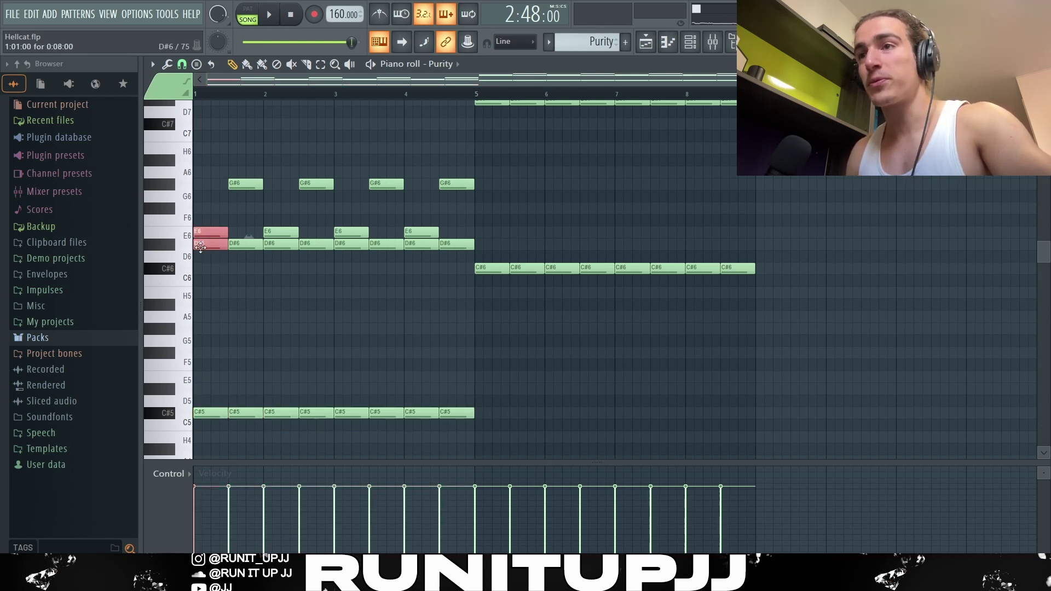
Examine bar 1 of the Purity melody by selecting its E6, D#6 and G#6 notes individually, and clear the selection
{"action": "scroll", "coordinate": [217, 241], "scroll_direction": "up", "scroll_amount": 5}
{"action": "left_click", "coordinate": [224, 234], "text": "ctrl"}
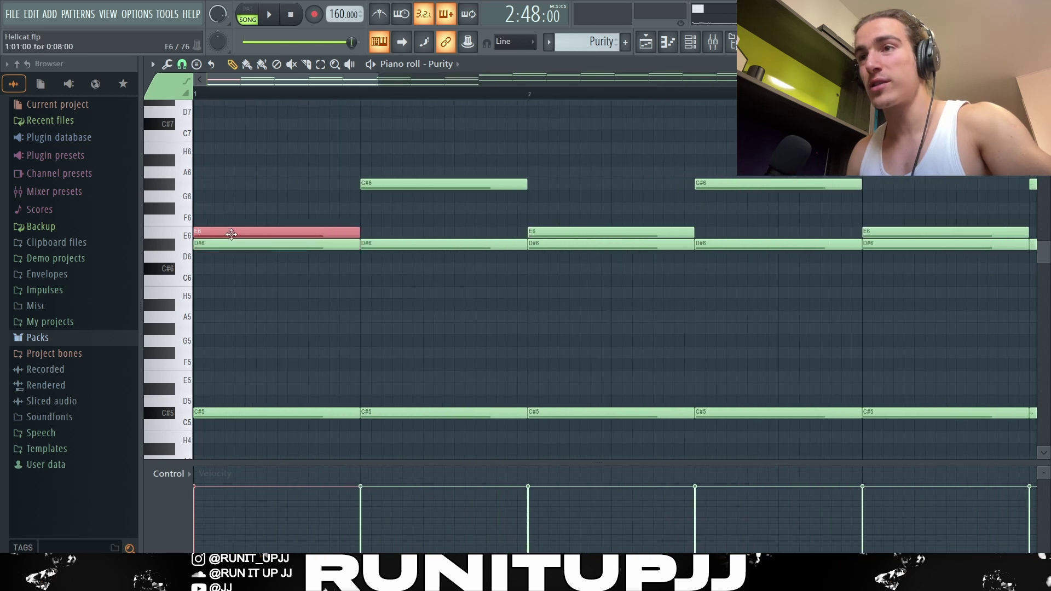
{"action": "left_click", "coordinate": [240, 245], "text": "ctrl"}
{"action": "left_click", "coordinate": [246, 234], "text": "ctrl"}
{"action": "left_click", "coordinate": [245, 244], "text": "ctrl"}
{"action": "left_click", "coordinate": [239, 234], "text": "ctrl"}
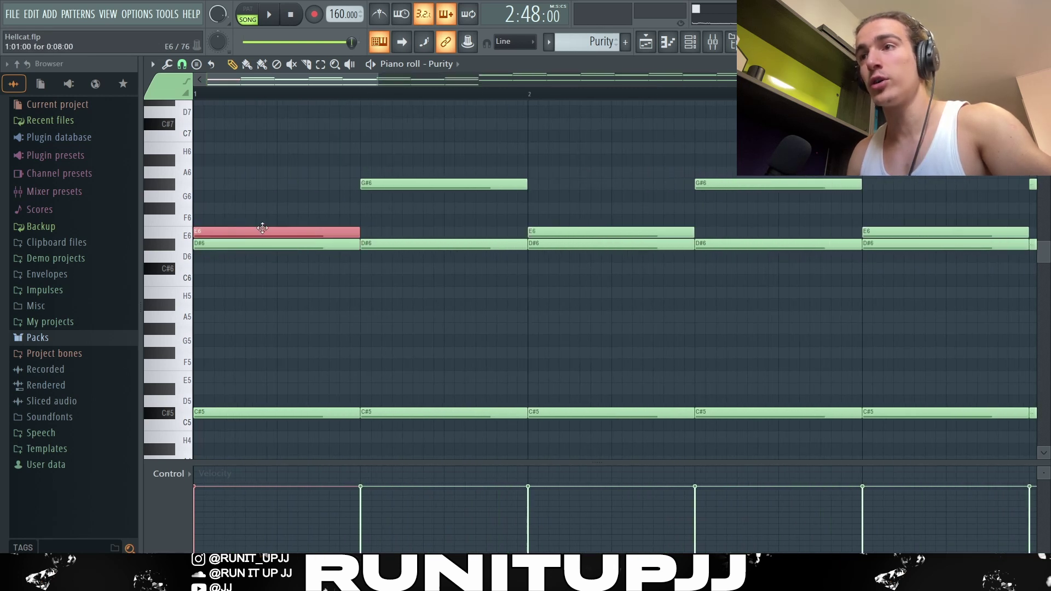
{"action": "left_click", "coordinate": [305, 187], "text": "ctrl"}
{"action": "left_click", "coordinate": [427, 185], "text": "ctrl"}
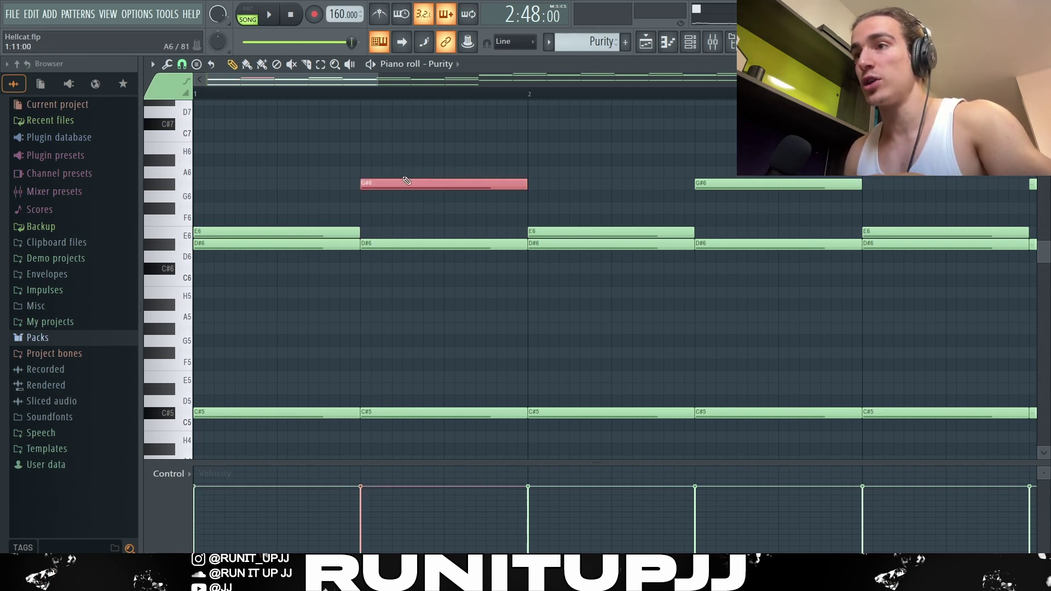
{"action": "left_click", "coordinate": [397, 233], "text": "ctrl"}
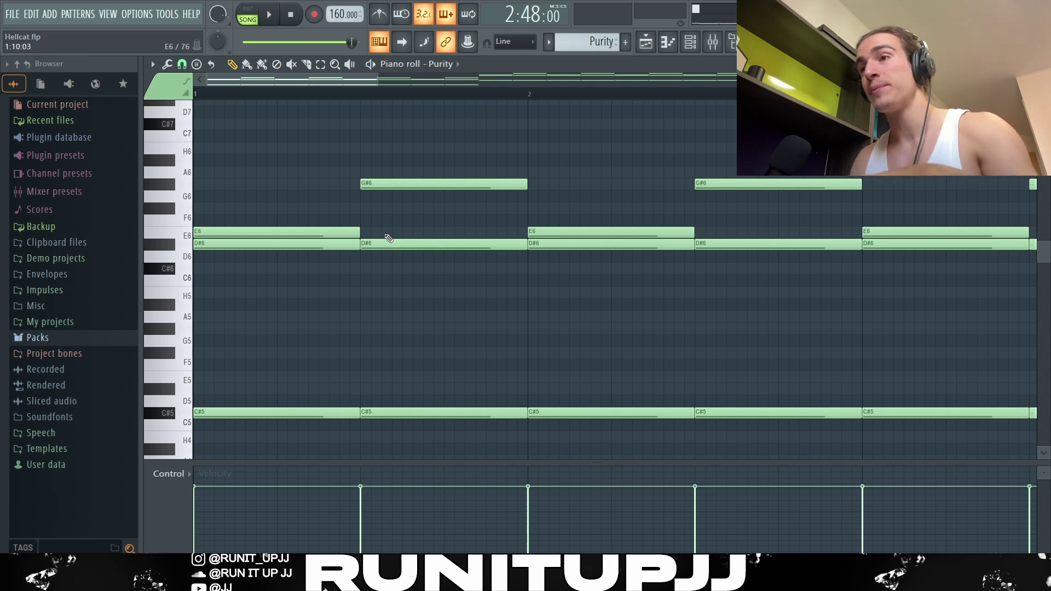
Select the notes in the first four bars of the Purity melody to examine the phrase as a whole
{"action": "scroll", "coordinate": [369, 282], "scroll_direction": "down", "scroll_amount": 5, "text": "ctrl"}
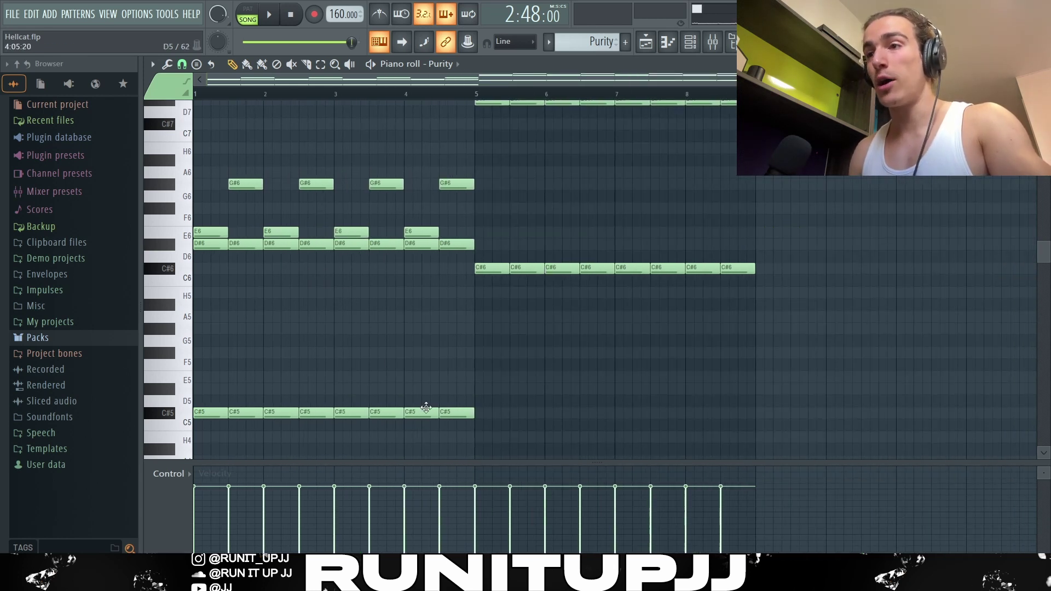
{"action": "left_click_drag", "start_coordinate": [459, 432], "coordinate": [164, 131]}
{"action": "left_click_drag", "start_coordinate": [204, 168], "coordinate": [252, 445]}
Select the Purity notes in bars 5 to 8, transpose them down an octave and back up, and deselect them
{"action": "scroll", "coordinate": [649, 409], "scroll_direction": "up", "scroll_amount": 4}
{"action": "left_click_drag", "start_coordinate": [848, 440], "coordinate": [834, 394]}
{"action": "scroll", "coordinate": [493, 175], "scroll_direction": "down", "scroll_amount": 2}
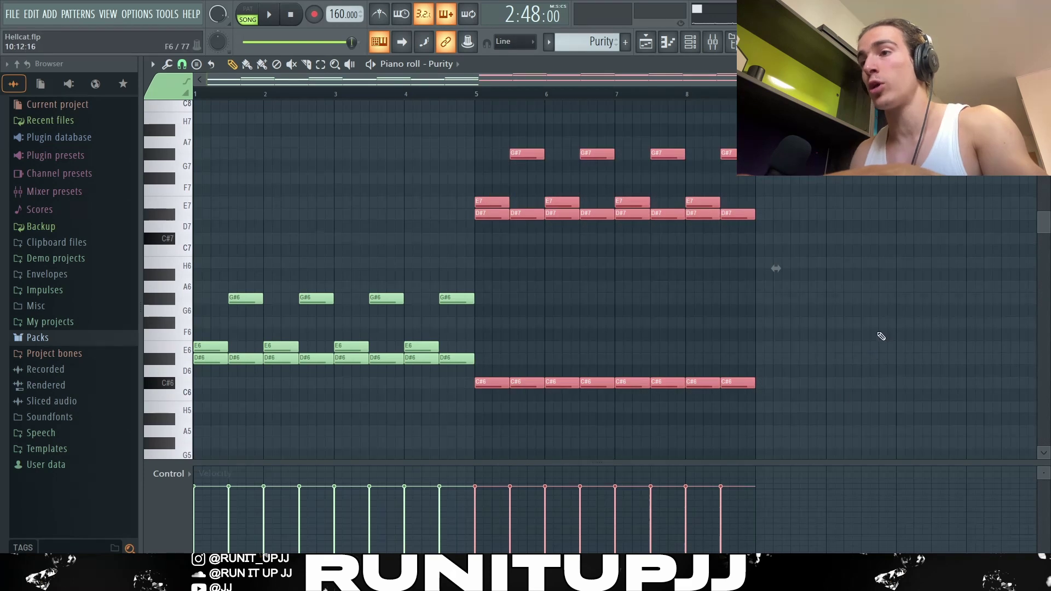
{"action": "scroll", "coordinate": [895, 290], "scroll_direction": "down", "scroll_amount": 4}
{"action": "key", "text": "ctrl+Down"}
{"action": "key", "text": "ctrl+Up"}
{"action": "scroll", "coordinate": [897, 288], "scroll_direction": "up", "scroll_amount": 3}
{"action": "key", "text": "ctrl+d"}
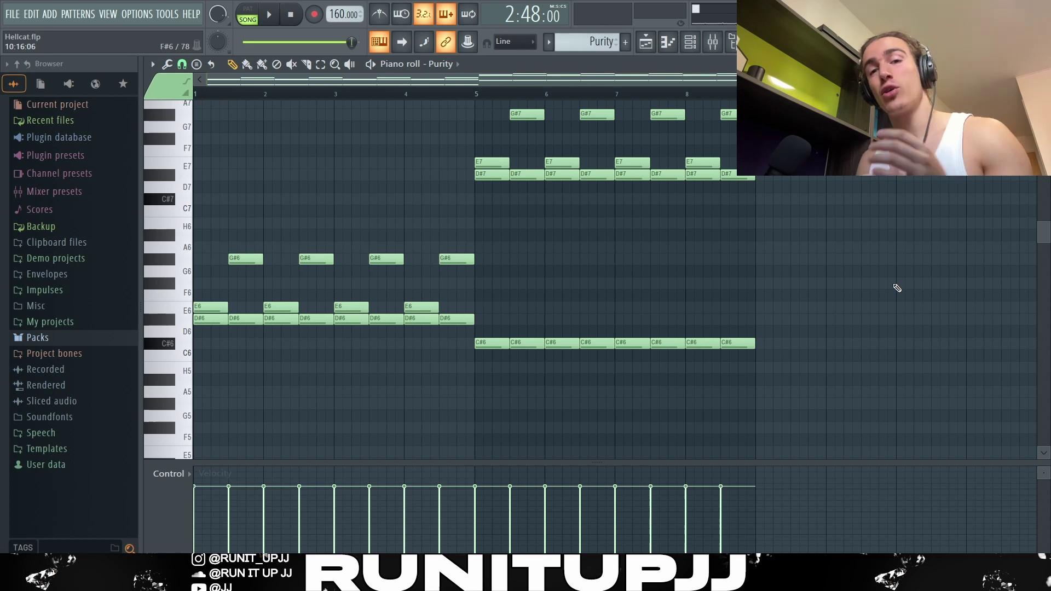
Play back the Purity melody and the Kontakt 7 notes in song mode
{"action": "key", "text": "space"}
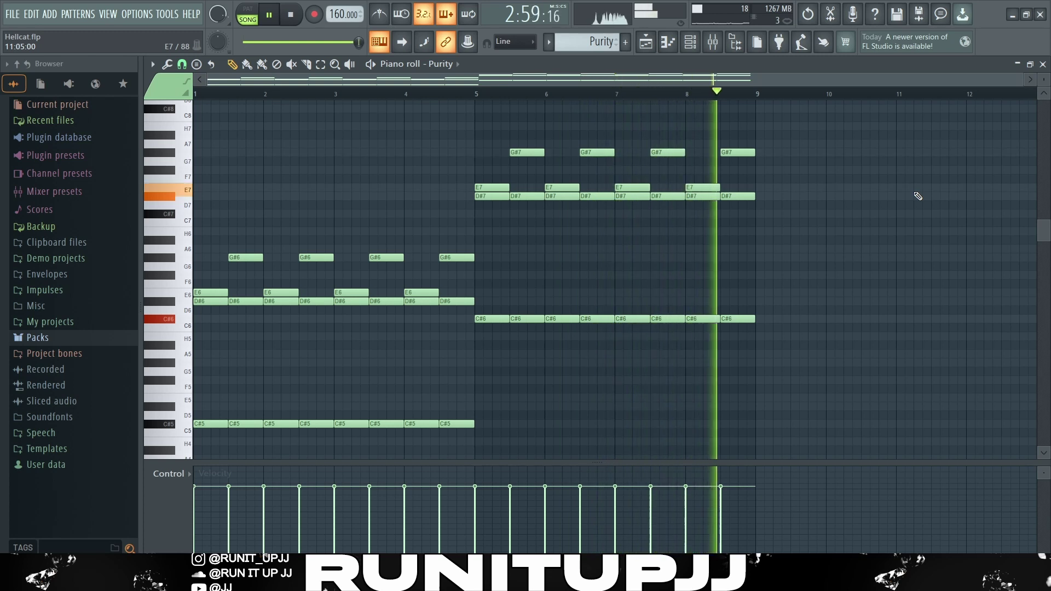
{"action": "key", "text": "space"}
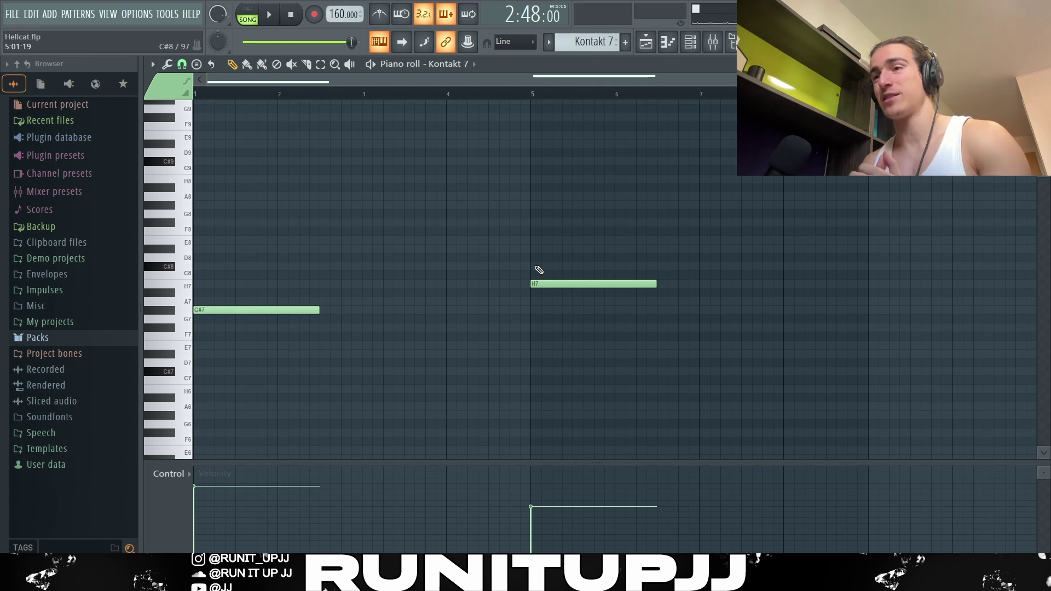
{"action": "key", "text": "space"}
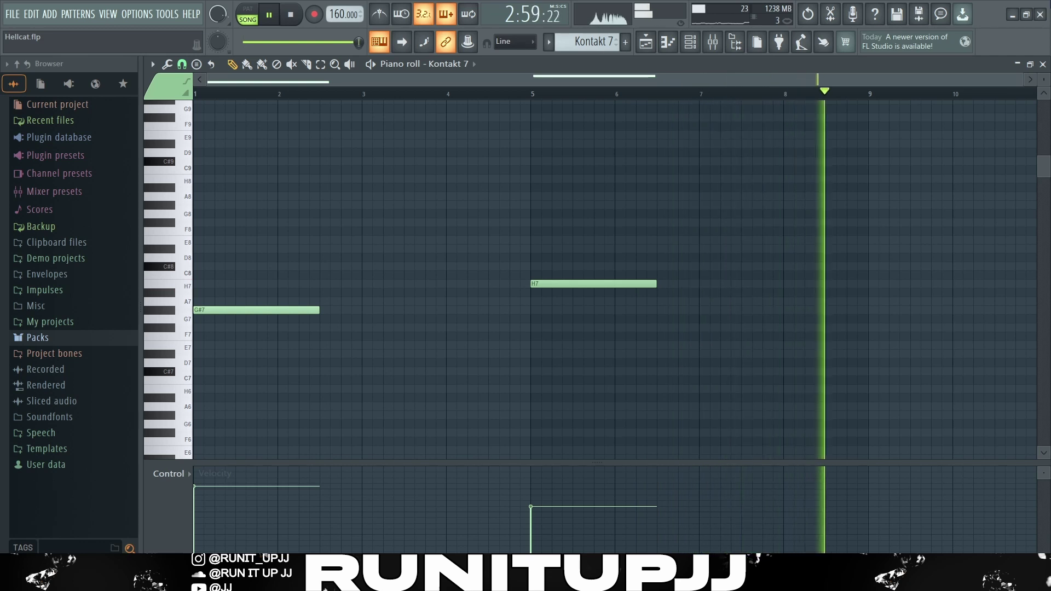
{"action": "key", "text": "space"}
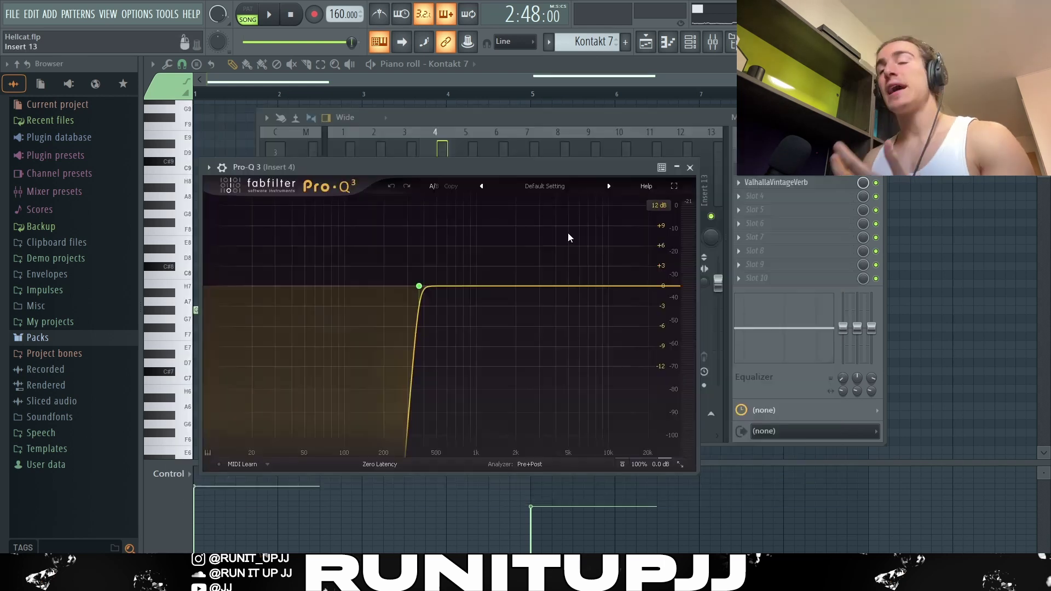
{"action": "mouse_move", "coordinate": [418, 304]}
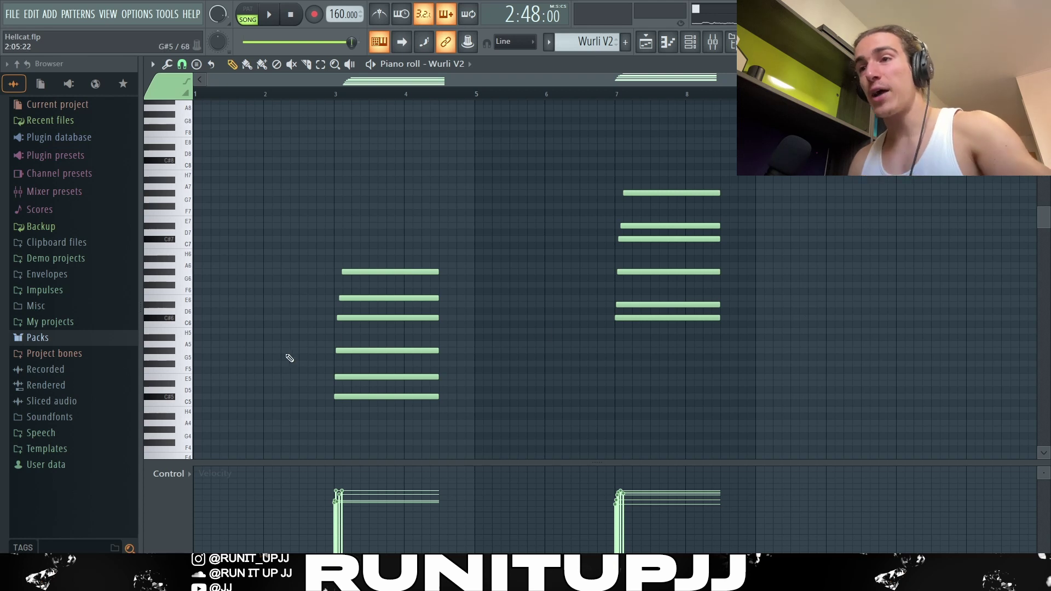
Examine the empty stretches between the Wurli V2 chords and select all notes of the chord in bar 3
{"action": "left_click_drag", "start_coordinate": [291, 429], "coordinate": [201, 175]}
{"action": "left_click_drag", "start_coordinate": [573, 431], "coordinate": [485, 177]}
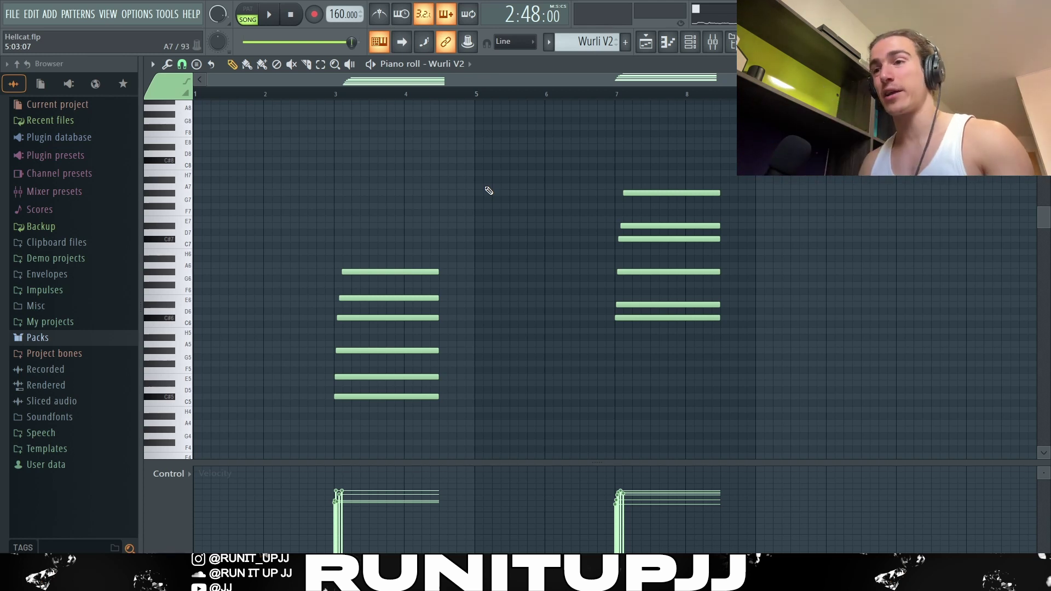
{"action": "left_click_drag", "start_coordinate": [749, 382], "coordinate": [687, 173]}
{"action": "left_click", "coordinate": [687, 161]}
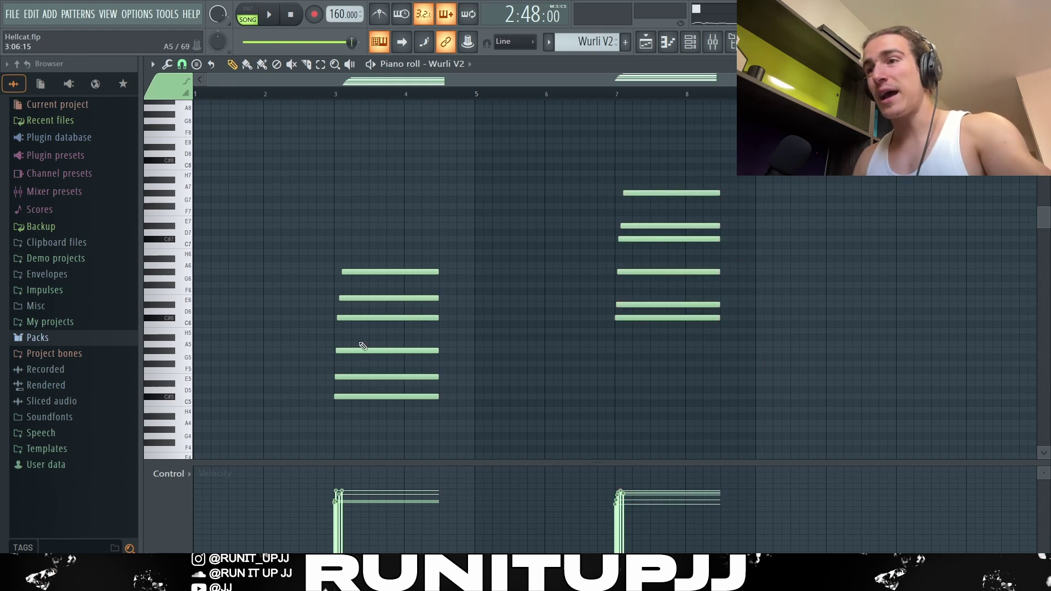
{"action": "left_click_drag", "start_coordinate": [363, 346], "coordinate": [383, 236]}
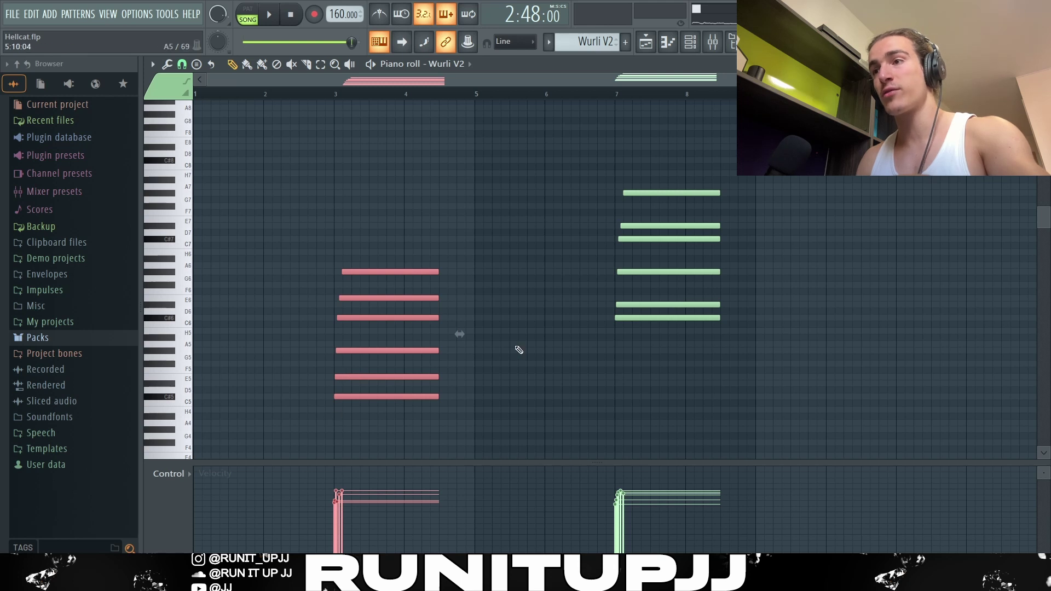
Select the Wurli V2 chord in bar 7 and try raising its second-lowest note to E6
{"action": "left_click_drag", "start_coordinate": [654, 353], "coordinate": [602, 76]}
{"action": "scroll", "coordinate": [645, 216], "scroll_direction": "down", "scroll_amount": 1}
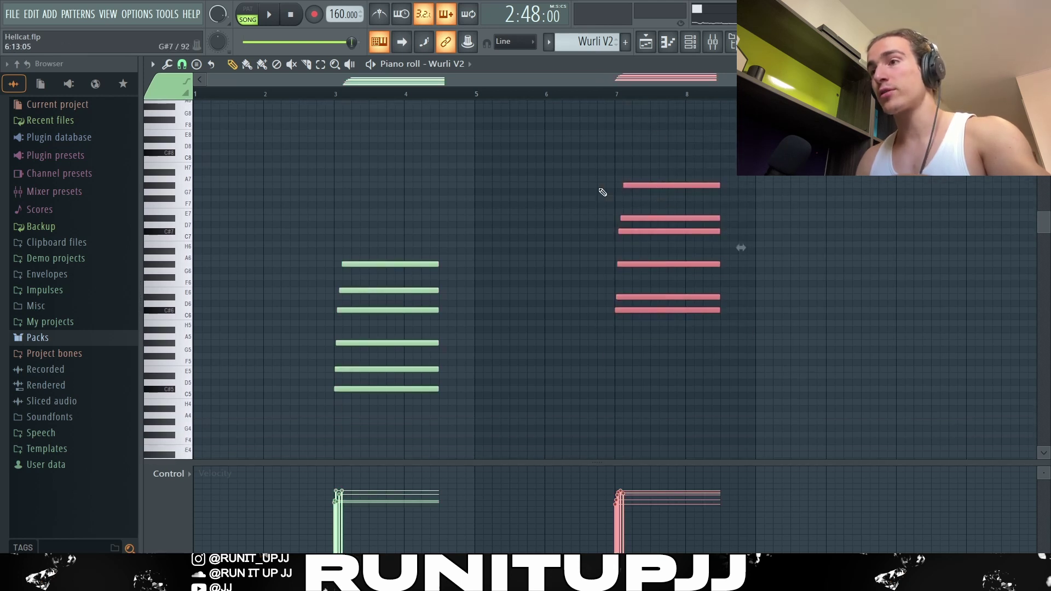
{"action": "left_click", "coordinate": [664, 288]}
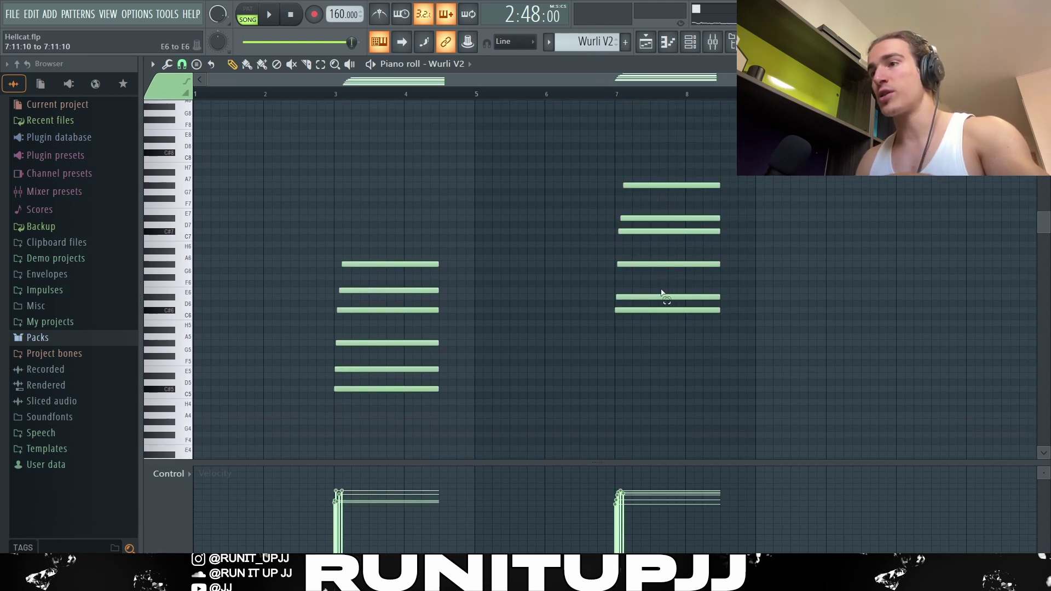
{"action": "left_click", "coordinate": [662, 297]}
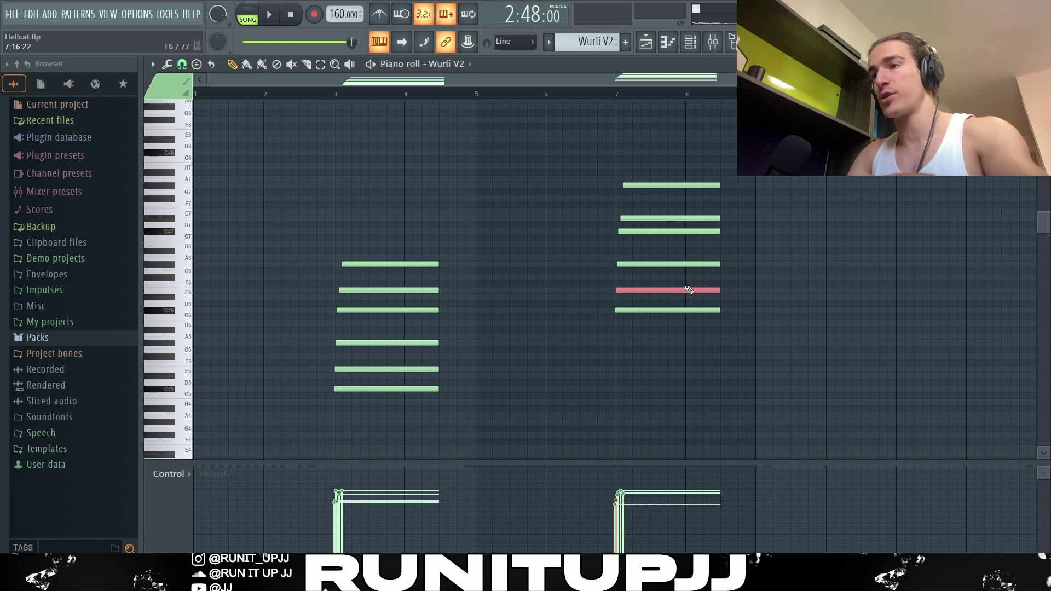
Review the strumizer and randomizer settings for the Wurli V2 chords and close the tools
{"action": "key", "text": "alt+s"}
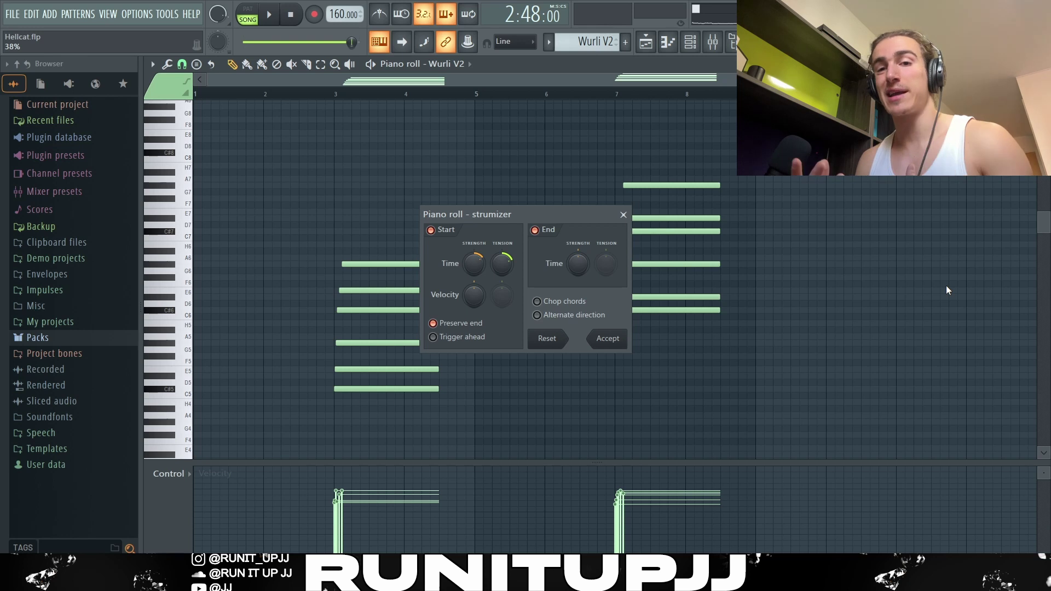
{"action": "key", "text": "alt+r"}
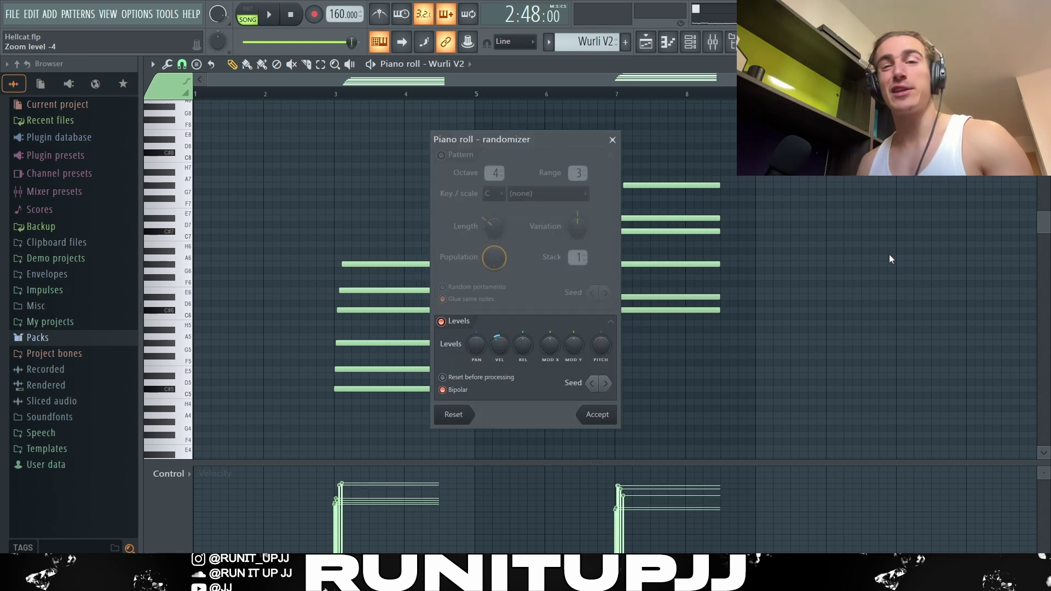
{"action": "key", "text": "Return"}
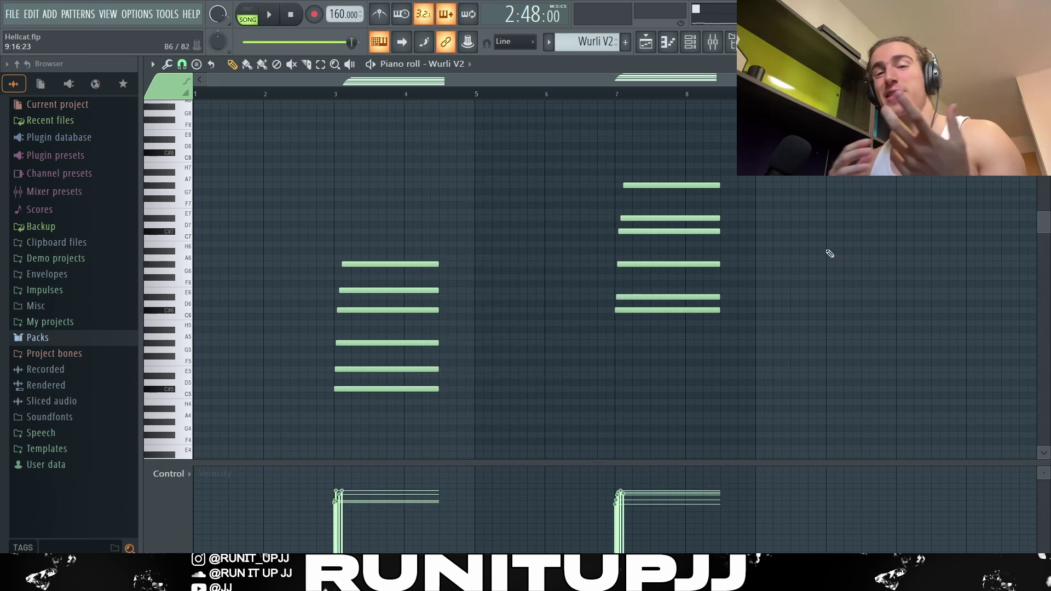
Play back the Wurli V2 chords and inspect the ValhallaVintageVerb settings on mixer insert 5
{"action": "key", "text": "space"}
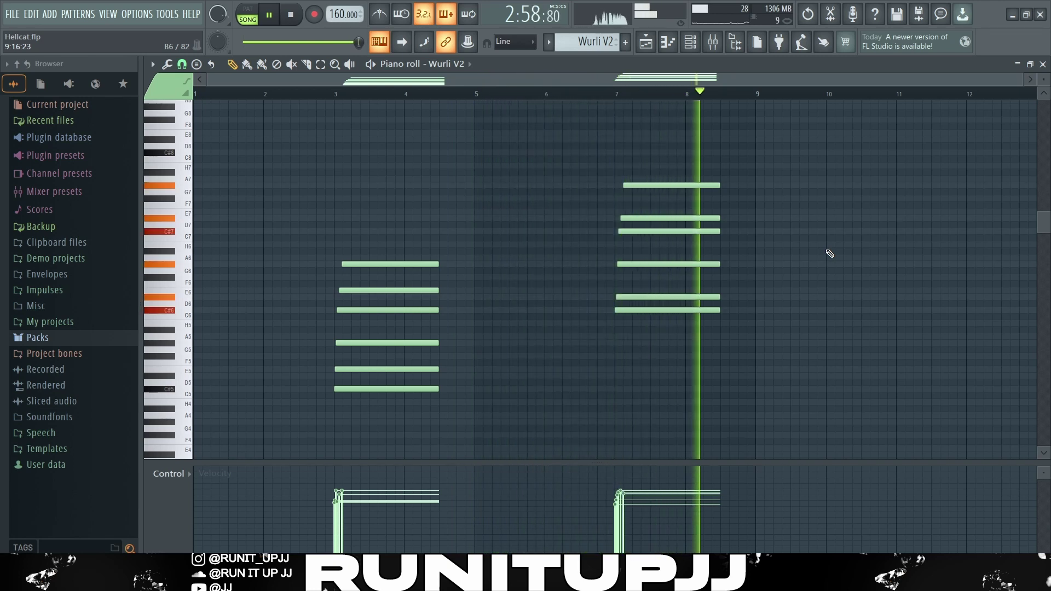
{"action": "key", "text": "space"}
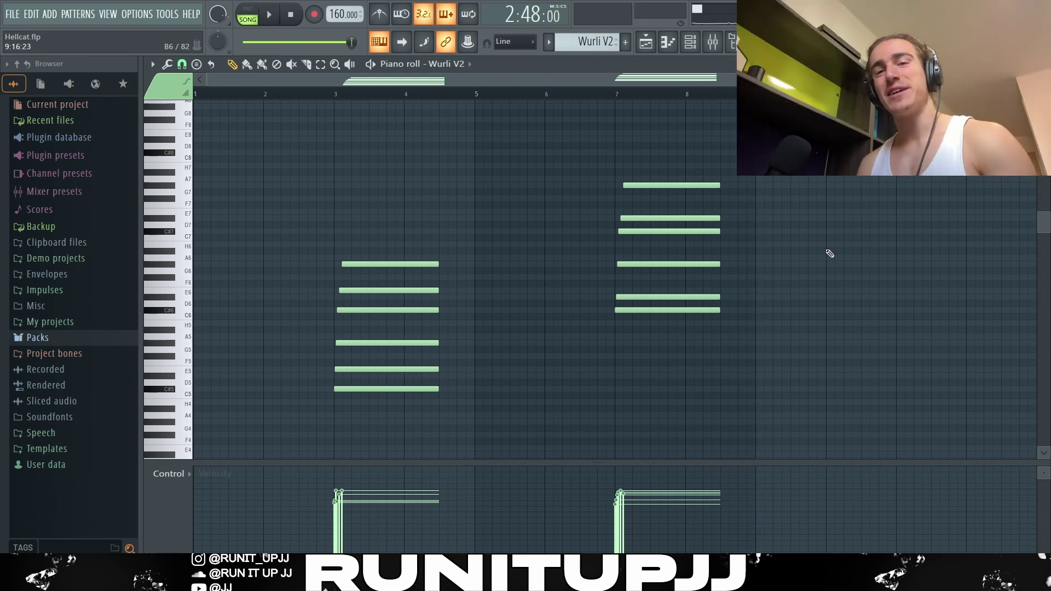
{"action": "key", "text": "F9"}
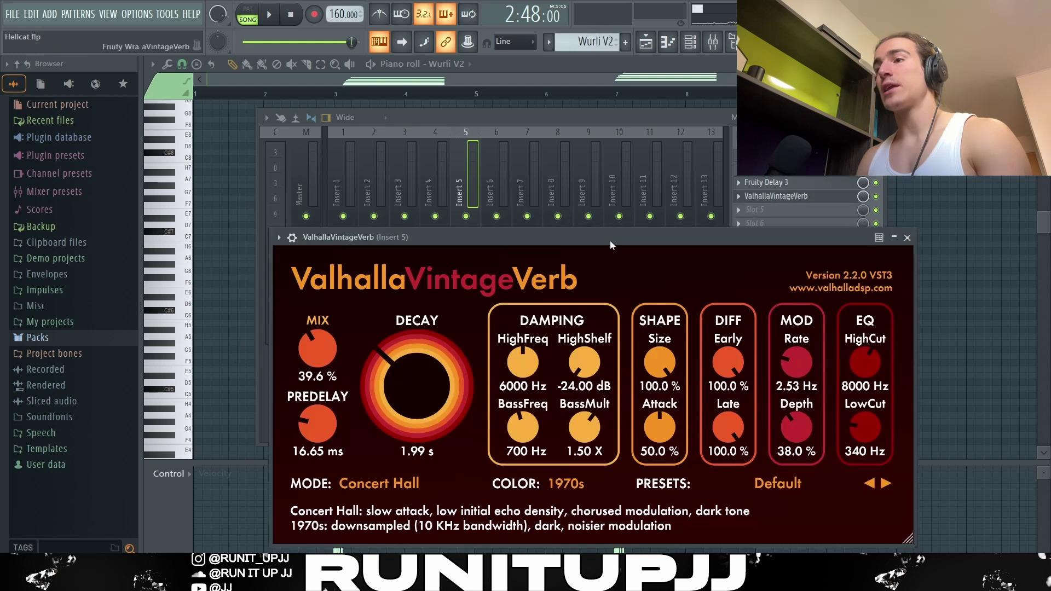
{"action": "left_click_drag", "start_coordinate": [610, 241], "coordinate": [553, 111]}
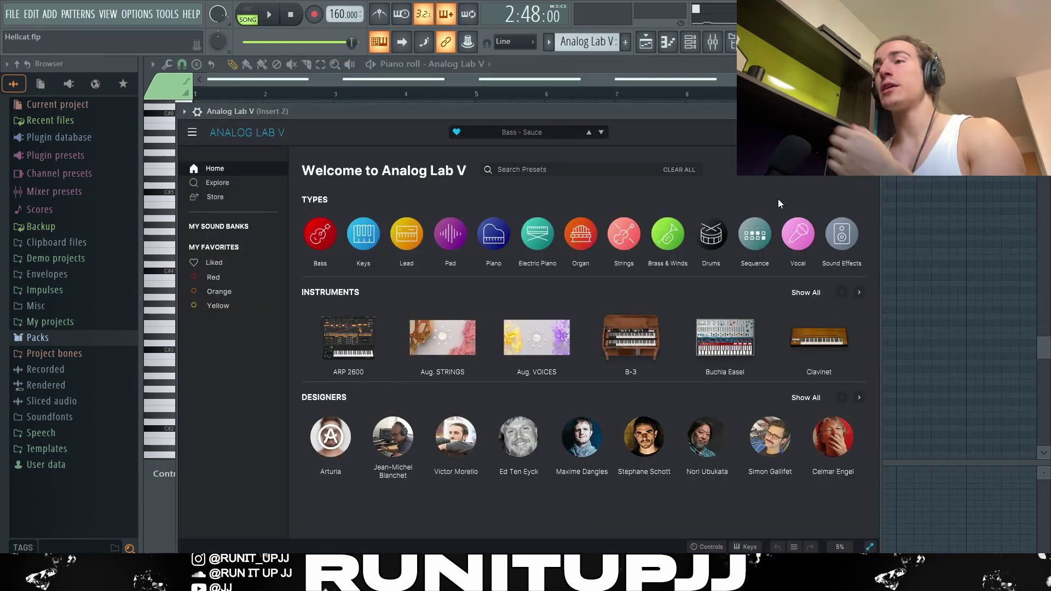
Find the Bass - Sauce preset in the Artillery sound bank of Analog Lab V and close the plugin
{"action": "left_click", "coordinate": [218, 226]}
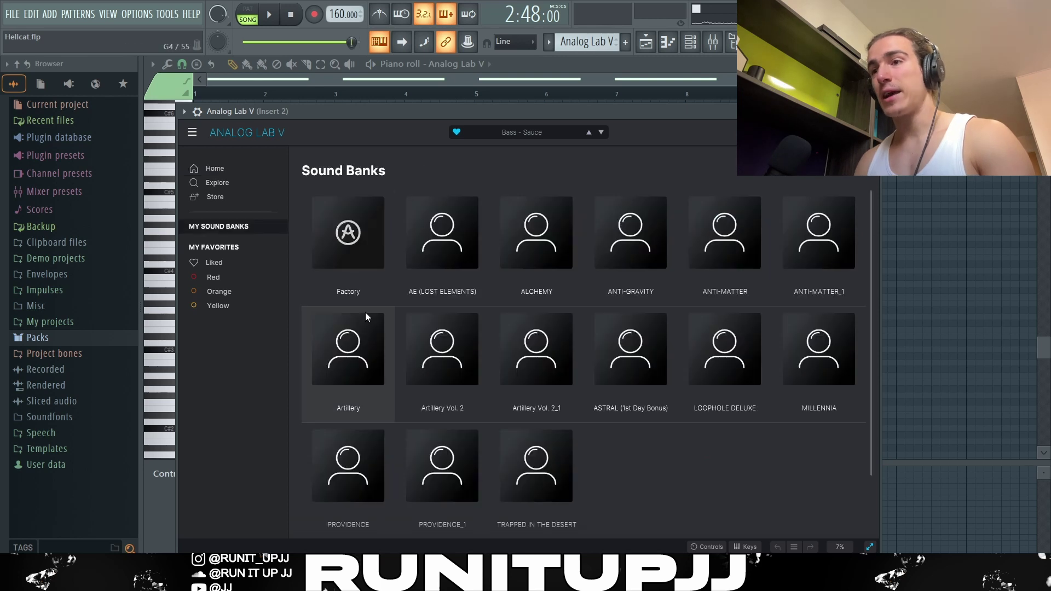
{"action": "left_click", "coordinate": [373, 370]}
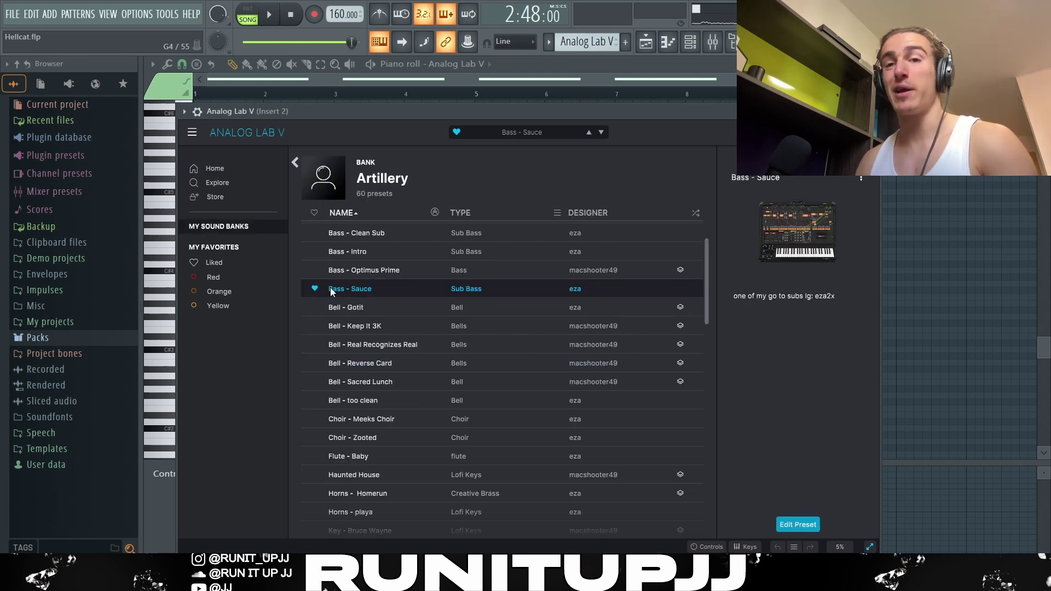
{"action": "left_click", "coordinate": [871, 111]}
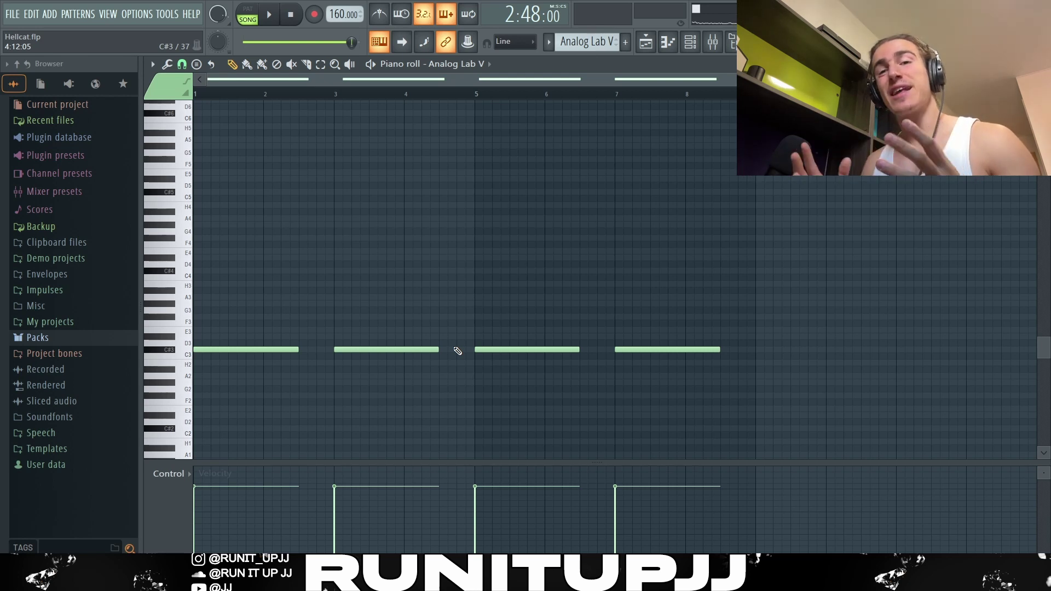
Open the playlist and play back the arrangement
{"action": "key", "text": "F5"}
{"action": "key", "text": "space"}
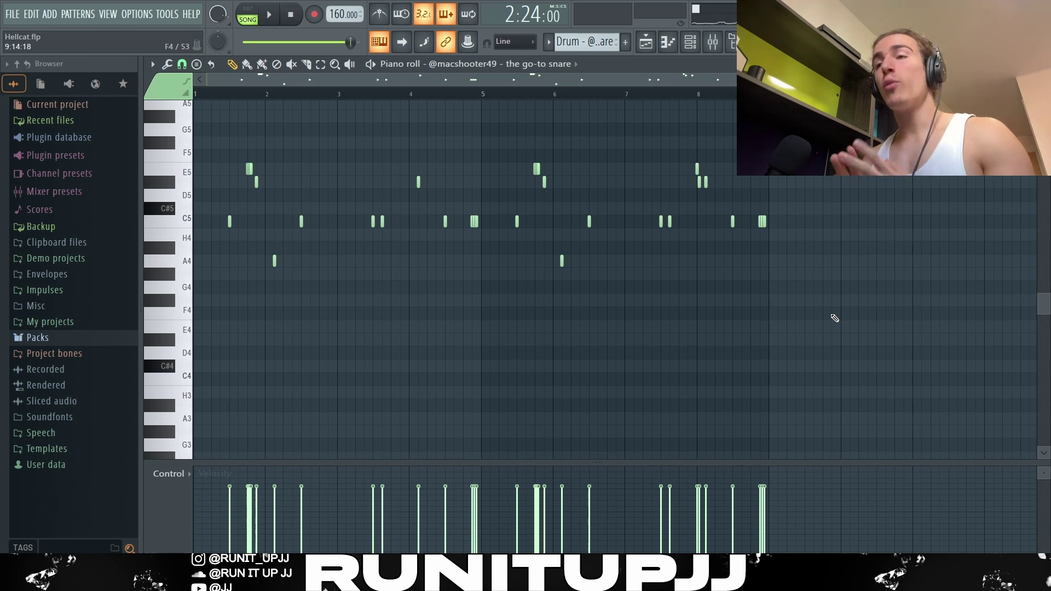
Select the C5 hits of the go-to snare pattern, examine the roll before bar 5, and extend the selection across all eight bars
{"action": "left_click_drag", "start_coordinate": [811, 217], "coordinate": [361, 245]}
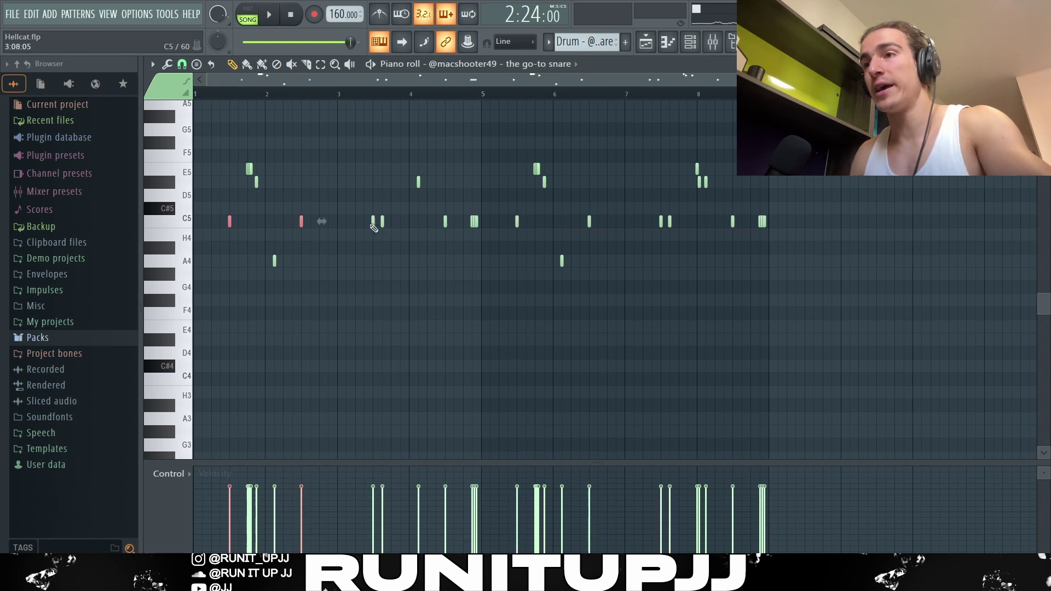
{"action": "left_click", "coordinate": [373, 224], "text": "ctrl+shift"}
{"action": "left_click", "coordinate": [382, 222], "text": "ctrl+shift"}
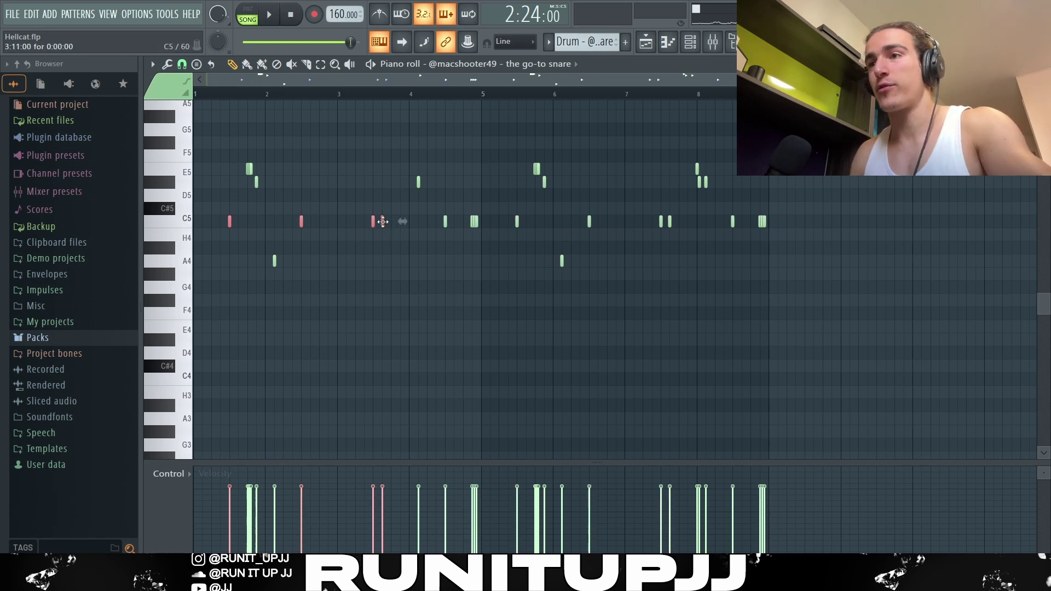
{"action": "scroll", "coordinate": [465, 255], "scroll_direction": "up", "scroll_amount": 5}
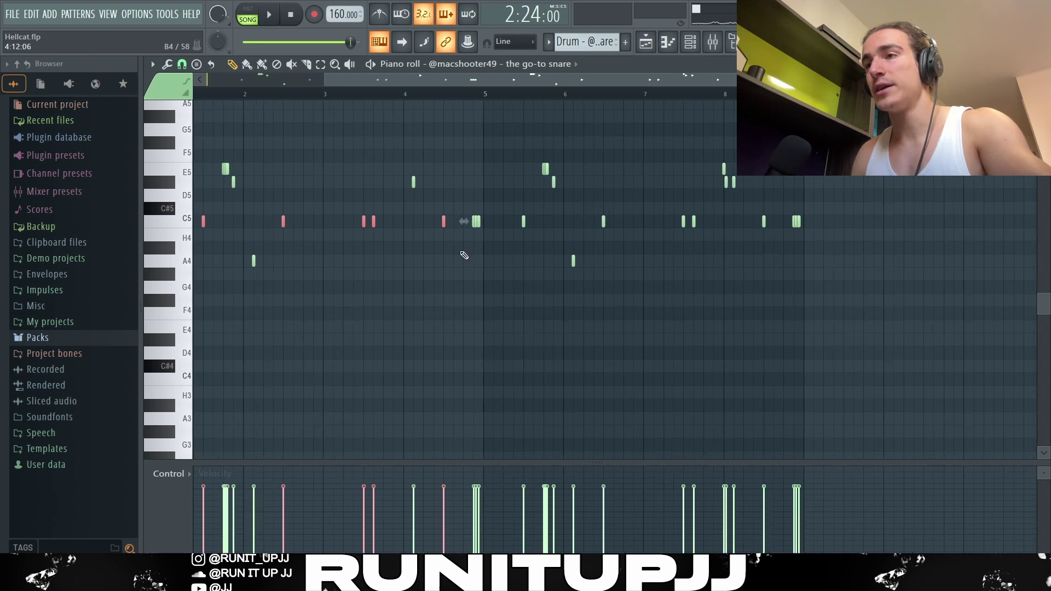
{"action": "scroll", "coordinate": [495, 244], "scroll_direction": "down", "scroll_amount": 6}
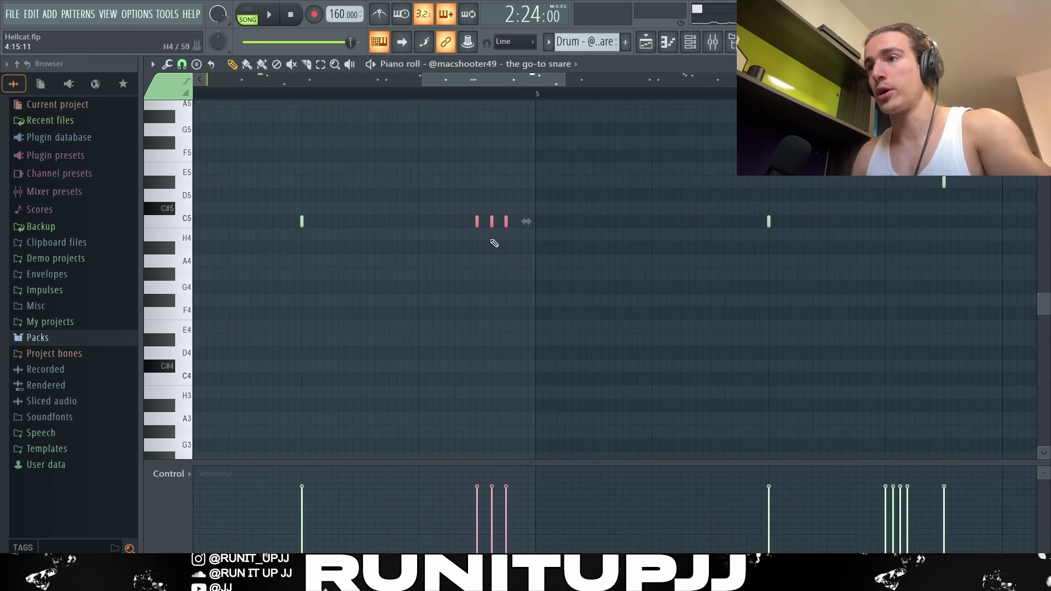
{"action": "left_click_drag", "start_coordinate": [774, 206], "coordinate": [221, 232]}
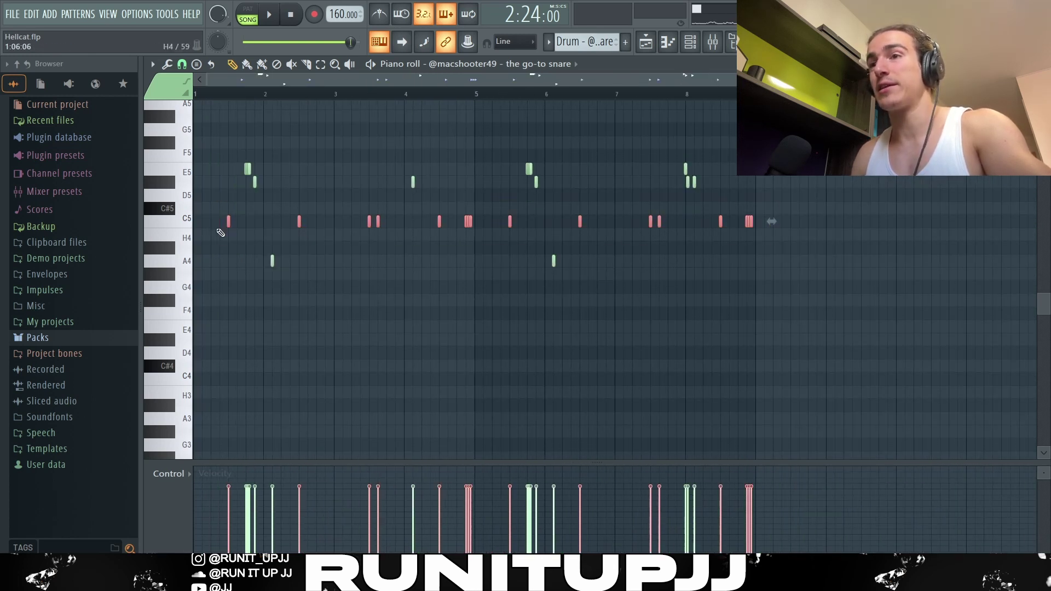
Select the E5, D#5 and A4 snare hits, and narrow the selection to the rolls ahead of bars 2 and 6
{"action": "left_click", "coordinate": [390, 275], "text": "ctrl"}
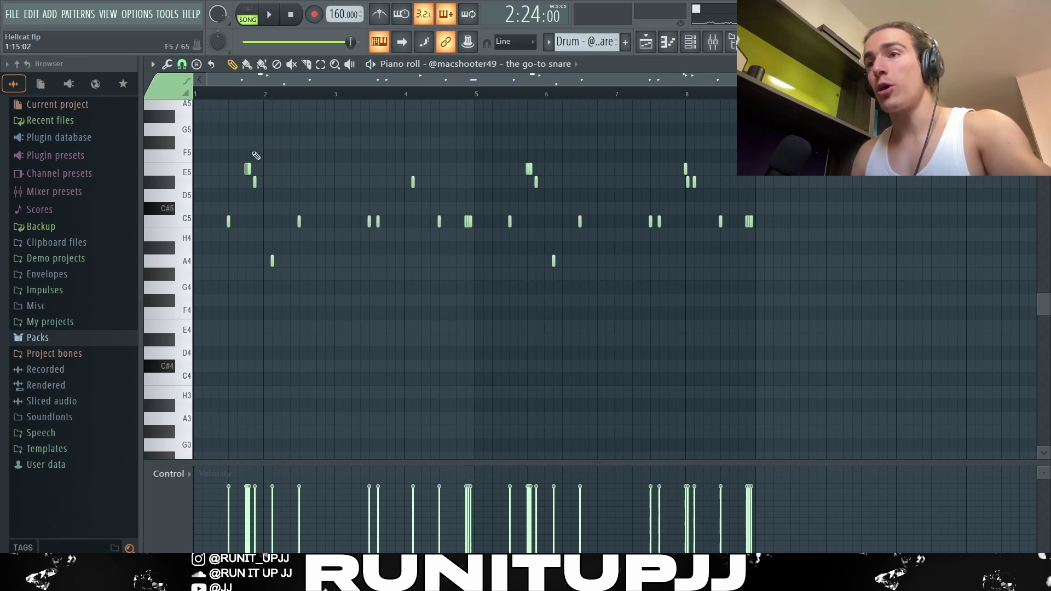
{"action": "left_click_drag", "start_coordinate": [224, 172], "coordinate": [711, 183]}
{"action": "left_click_drag", "start_coordinate": [244, 262], "coordinate": [286, 262]}
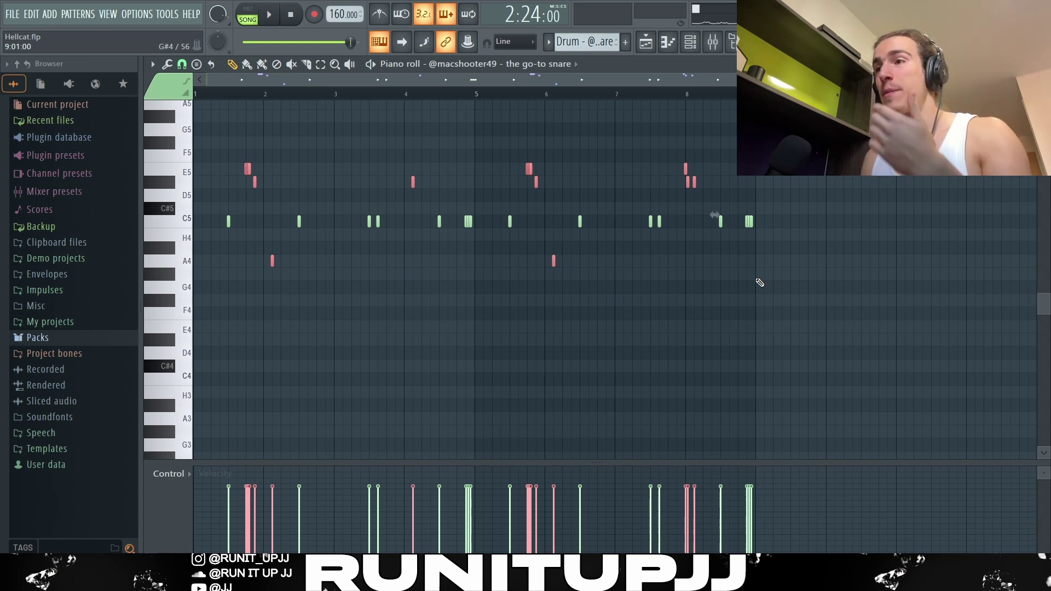
{"action": "left_click_drag", "start_coordinate": [219, 151], "coordinate": [275, 208]}
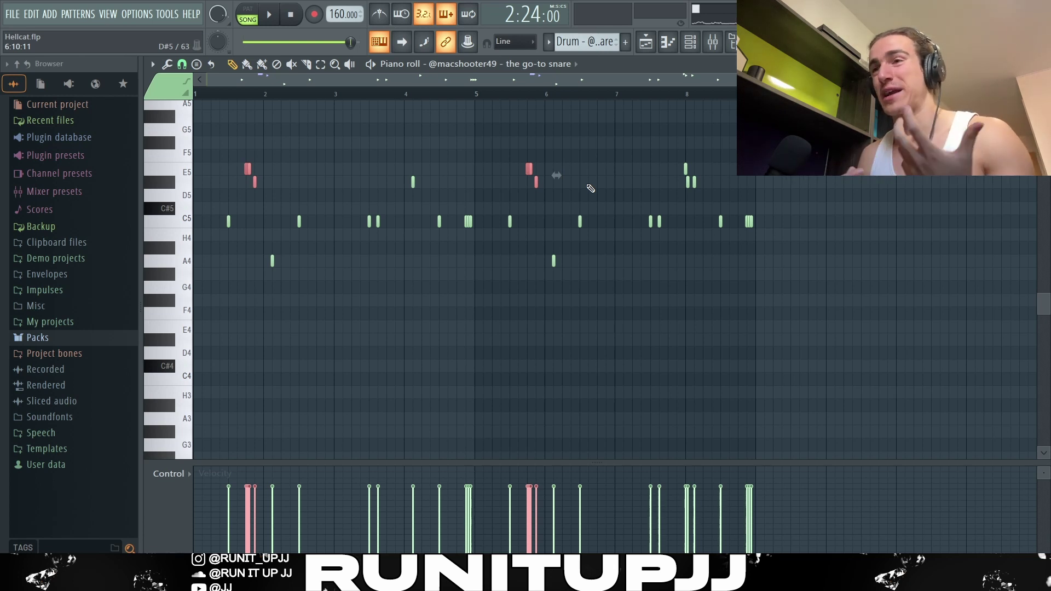
With snap to grid at 1/4 step, place trial D#5 notes under the E5 roll ahead of bar 2 and delete them
{"action": "scroll", "coordinate": [225, 188], "scroll_direction": "up", "scroll_amount": 5, "text": "ctrl"}
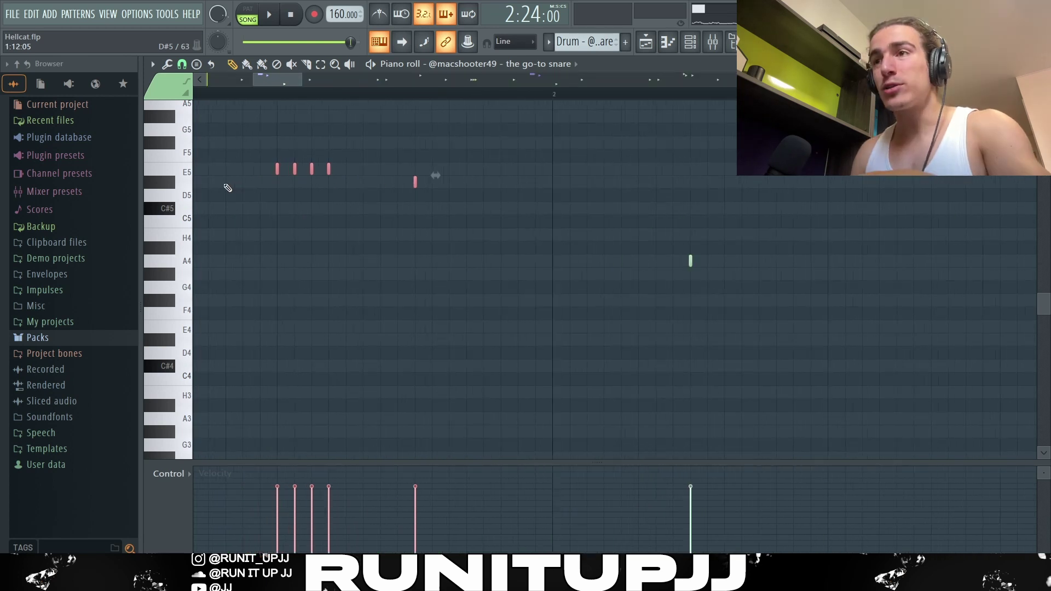
{"action": "left_click", "coordinate": [181, 64]}
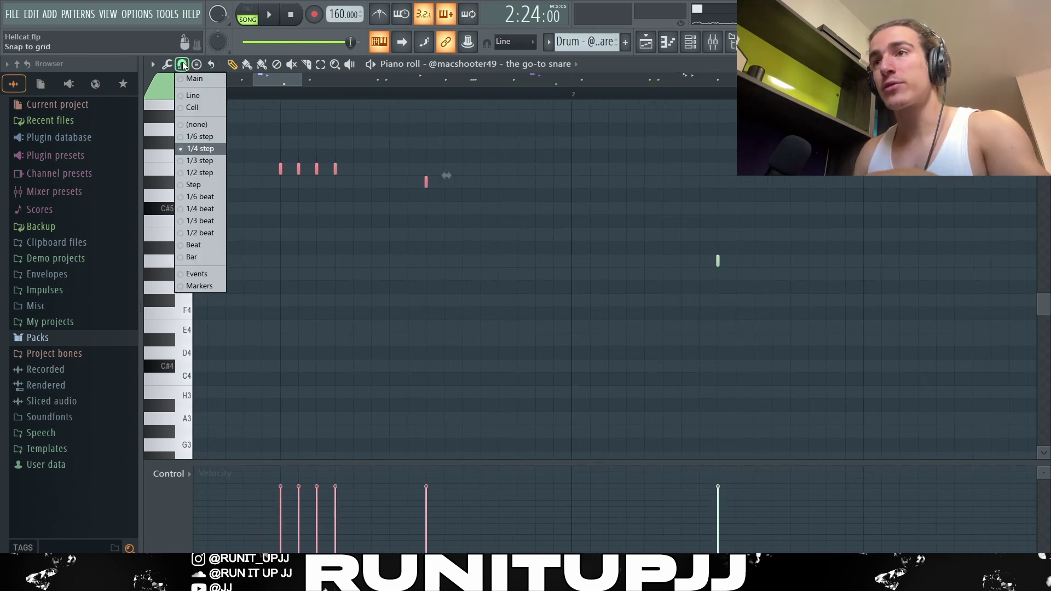
{"action": "left_click", "coordinate": [194, 148]}
{"action": "left_click", "coordinate": [281, 182]}
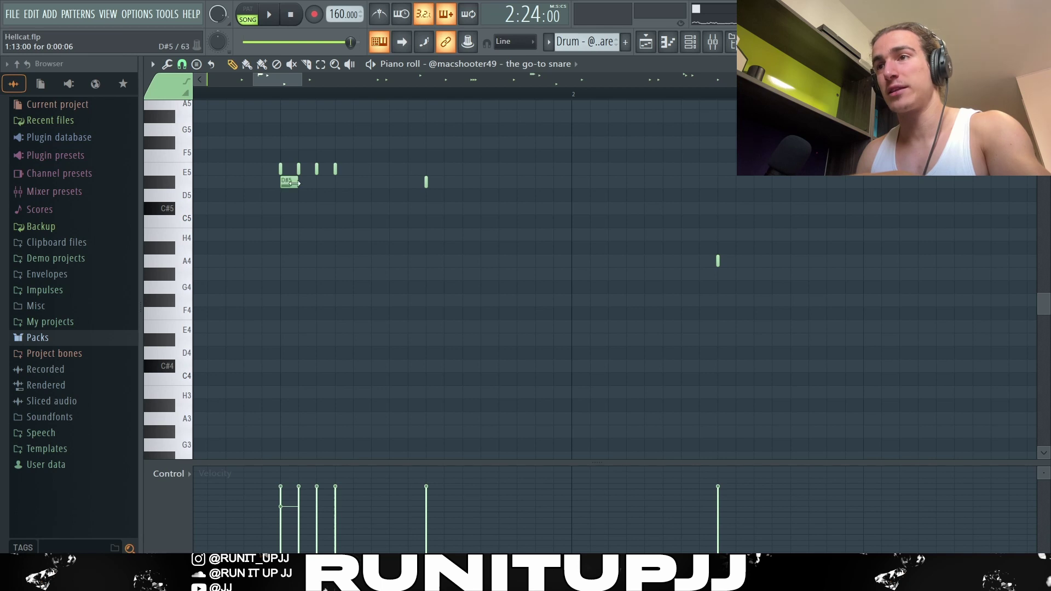
{"action": "left_click", "coordinate": [318, 184]}
{"action": "right_click", "coordinate": [295, 184]}
{"action": "right_click", "coordinate": [329, 183]}
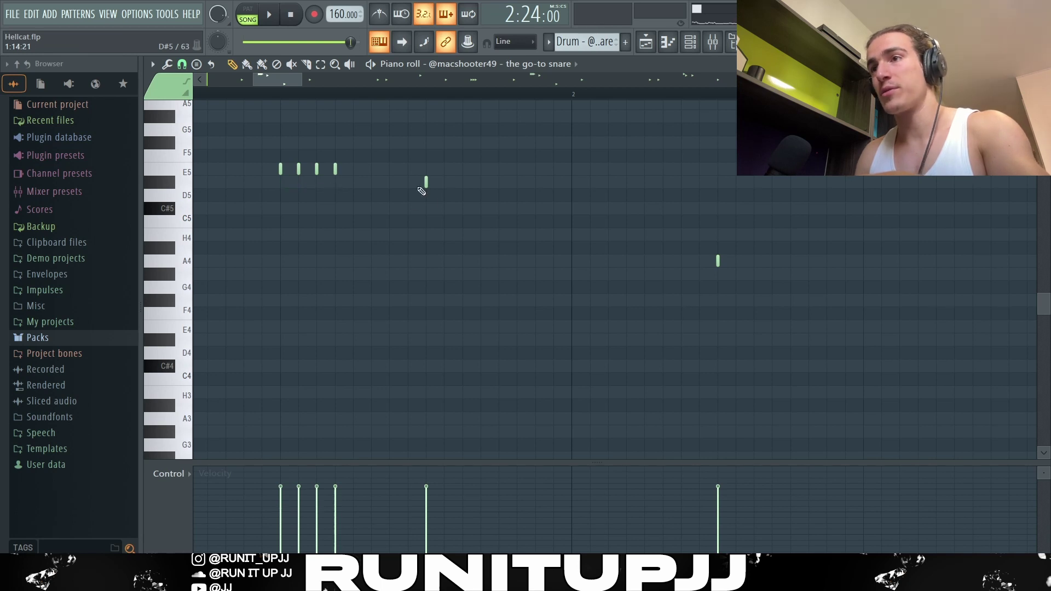
Select the two A4 snare hits, try them at C5, and return them to A4
{"action": "scroll", "coordinate": [450, 191], "scroll_direction": "down", "scroll_amount": 6, "text": "ctrl"}
{"action": "left_click_drag", "start_coordinate": [603, 280], "coordinate": [266, 263], "text": "ctrl"}
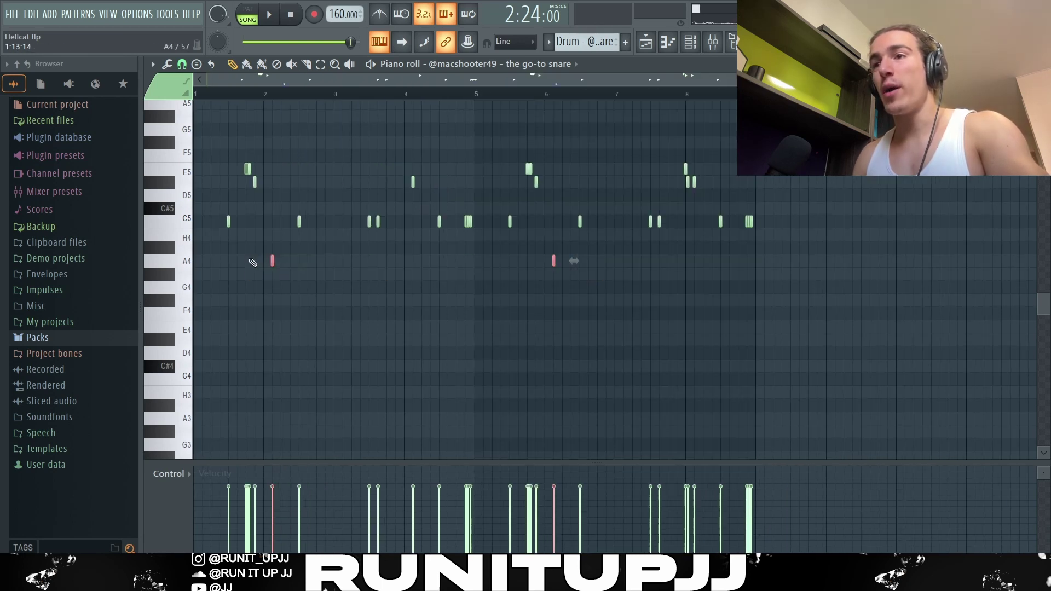
{"action": "scroll", "coordinate": [261, 265], "scroll_direction": "up", "scroll_amount": 2, "text": "ctrl"}
{"action": "key", "text": "Up"}
{"action": "key", "text": "Up"}
{"action": "key", "text": "Up"}
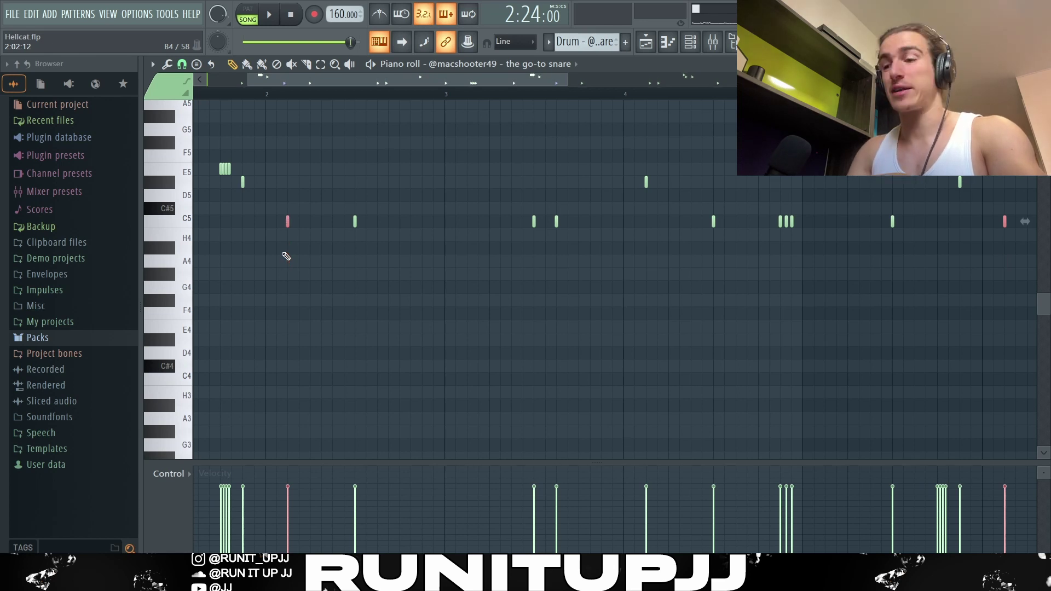
{"action": "key", "text": "Down"}
{"action": "key", "text": "Down"}
{"action": "key", "text": "Down"}
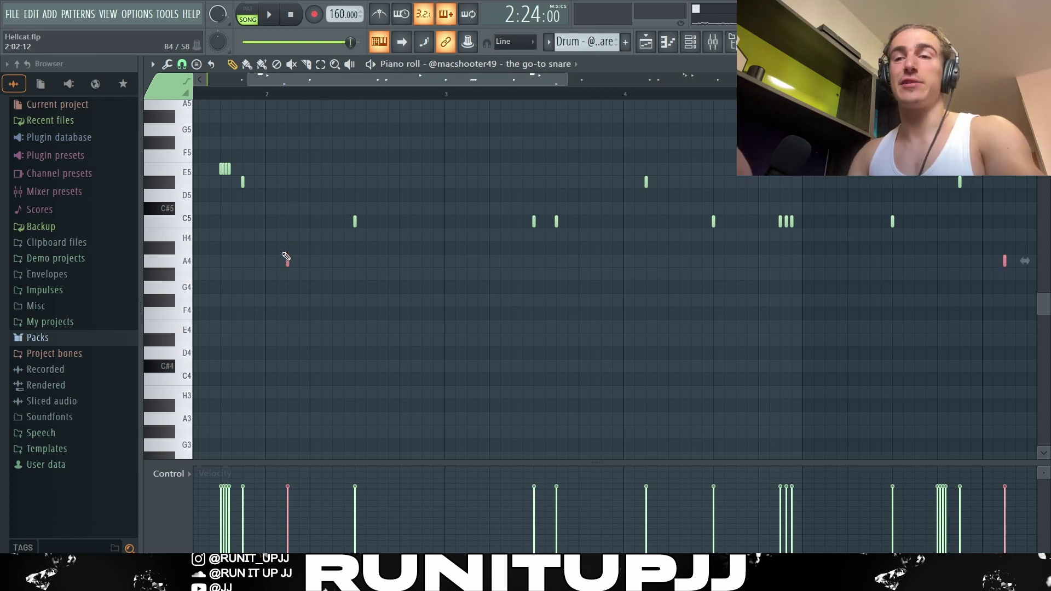
Examine the D#5 hit at bar 4 and the three-hit fill at bar 8, and play back the snare pattern
{"action": "scroll", "coordinate": [395, 177], "scroll_direction": "down", "scroll_amount": 3, "text": "ctrl"}
{"action": "left_click", "coordinate": [396, 175], "text": "ctrl"}
{"action": "left_click_drag", "start_coordinate": [396, 178], "coordinate": [459, 195], "text": "ctrl"}
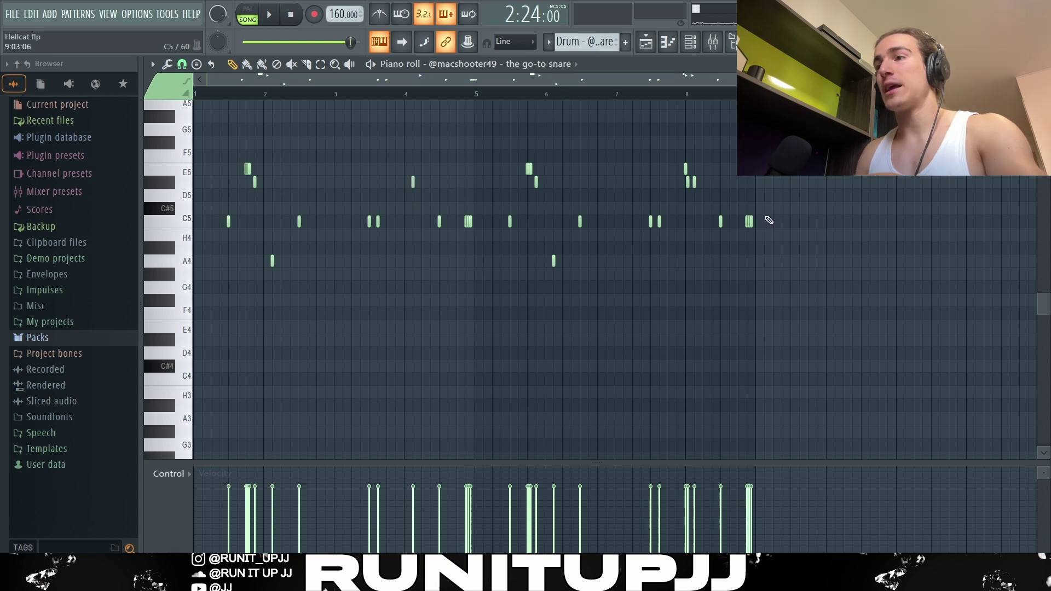
{"action": "scroll", "coordinate": [684, 218], "scroll_direction": "up", "scroll_amount": 3, "text": "ctrl"}
{"action": "left_click_drag", "start_coordinate": [661, 187], "coordinate": [593, 155], "text": "ctrl"}
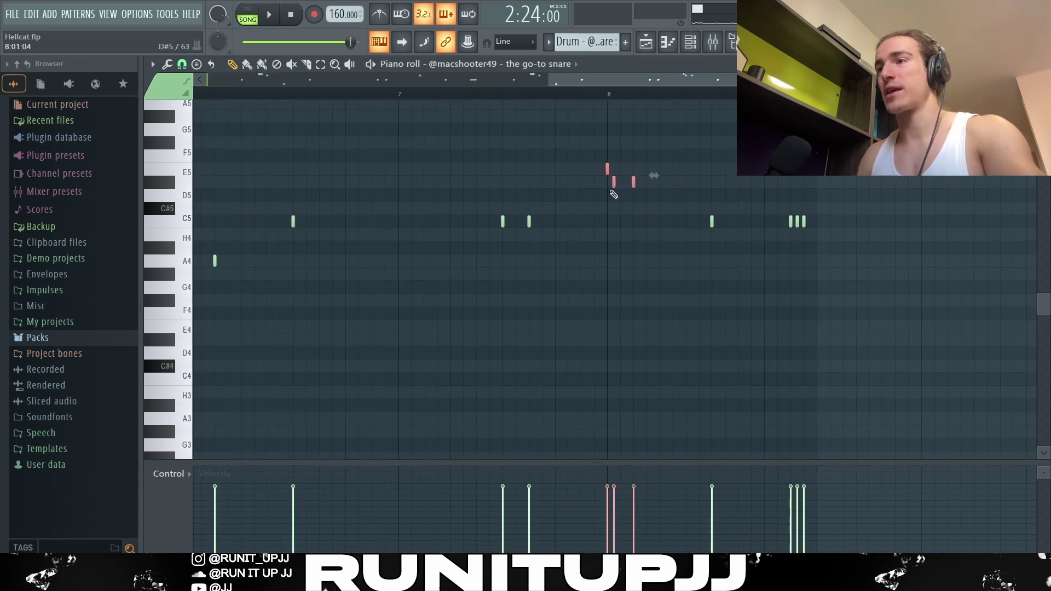
{"action": "scroll", "coordinate": [641, 210], "scroll_direction": "down", "scroll_amount": 2, "text": "ctrl"}
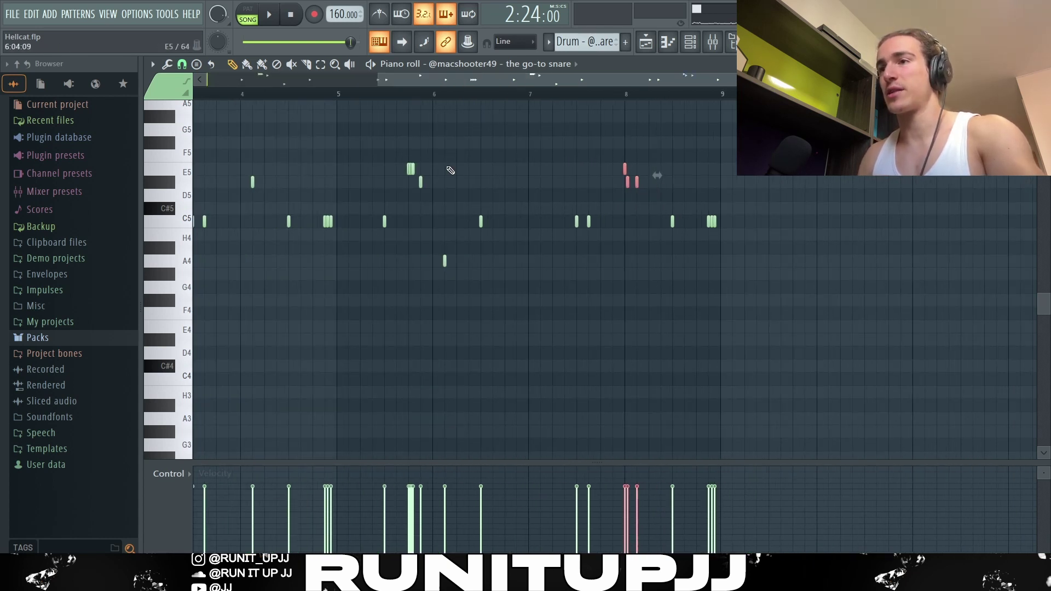
{"action": "left_click_drag", "start_coordinate": [250, 165], "coordinate": [257, 203], "text": "ctrl"}
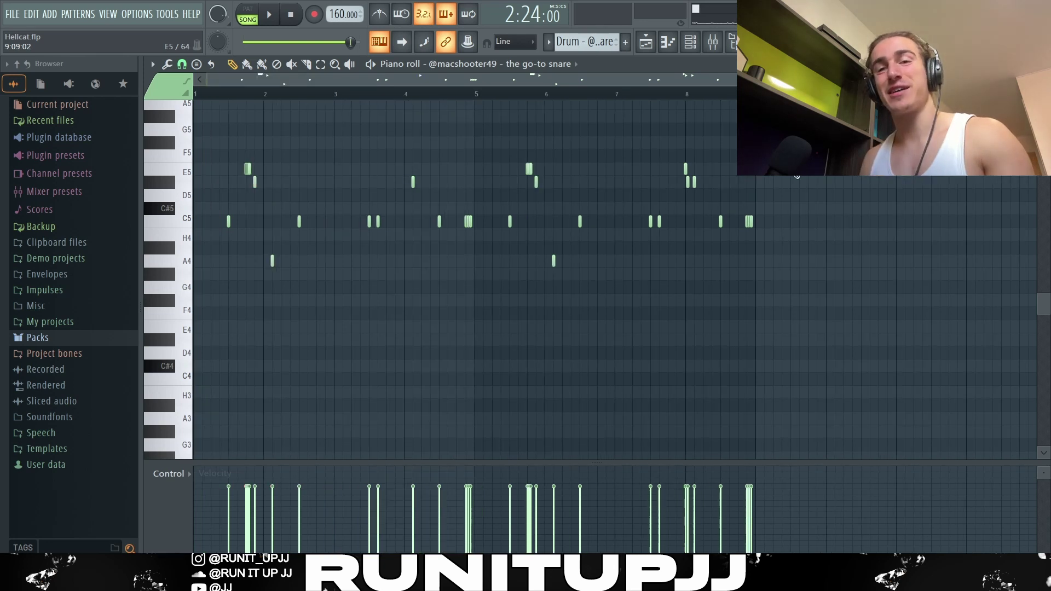
{"action": "key", "text": "space"}
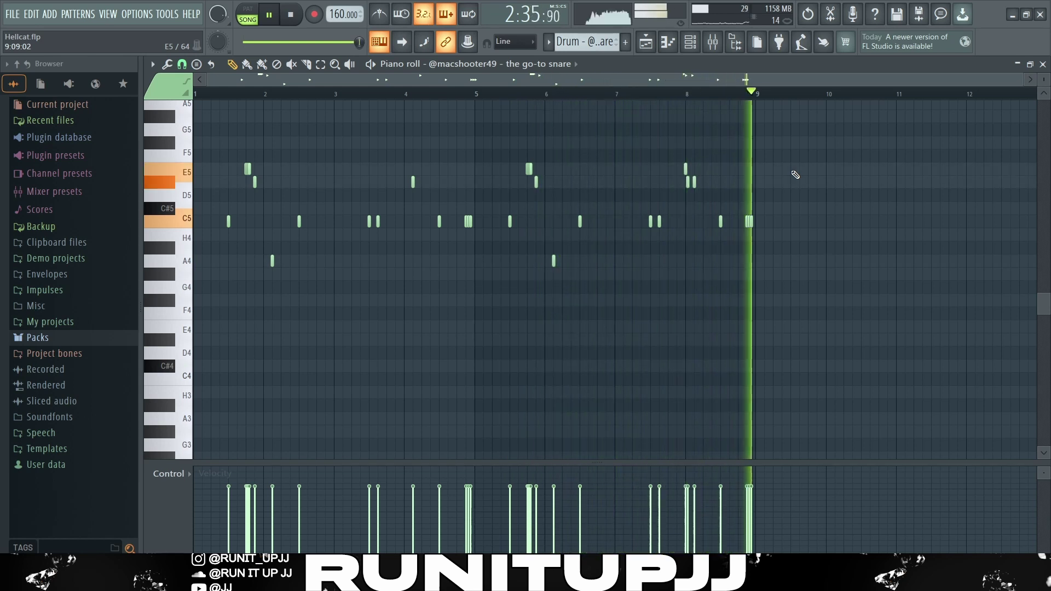
{"action": "key", "text": "space"}
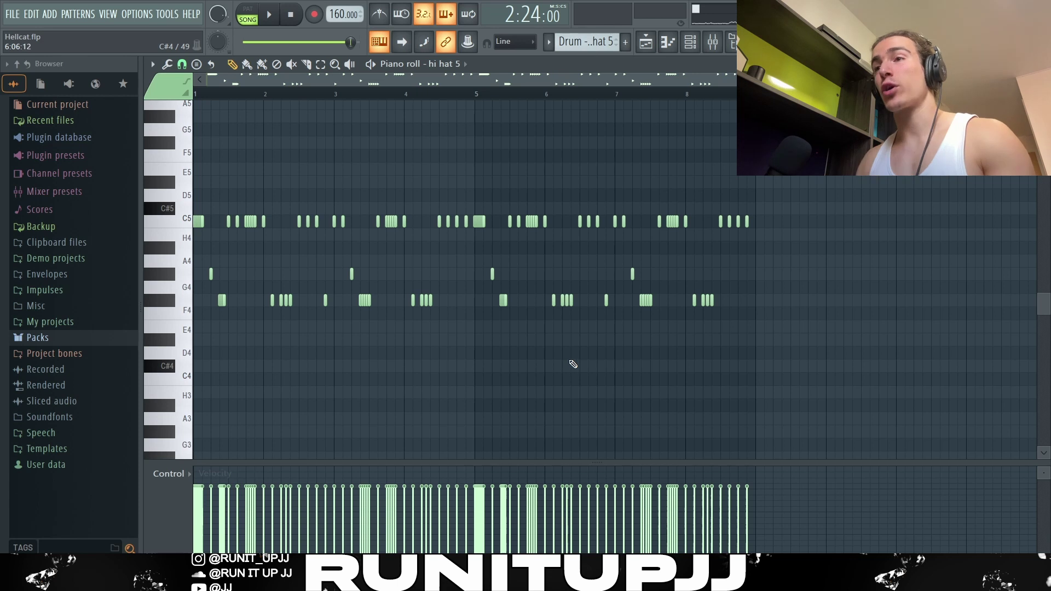
Select the first four bars of the hi hat 5 pattern, set snap to grid to 1/4 step and clear the note selection
{"action": "left_click_drag", "start_coordinate": [476, 97], "coordinate": [197, 94]}
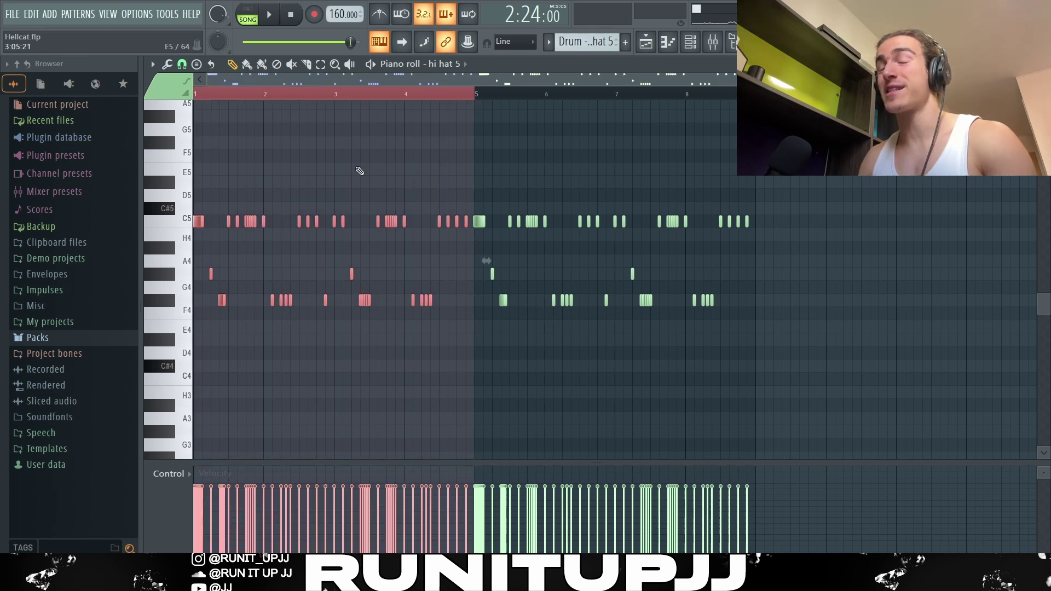
{"action": "scroll", "coordinate": [190, 314], "scroll_direction": "up", "scroll_amount": 6}
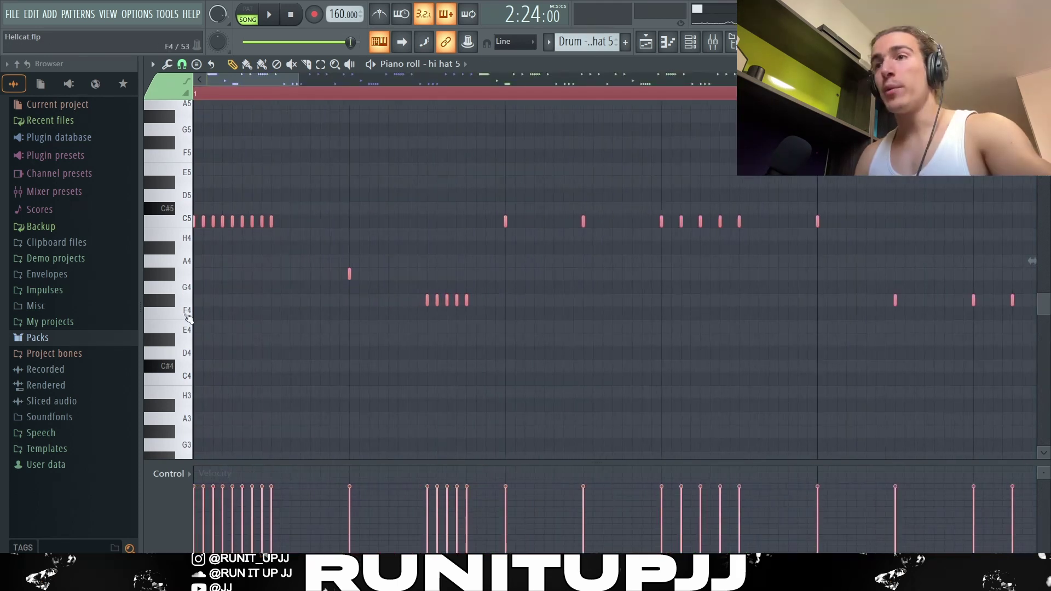
{"action": "left_click", "coordinate": [186, 94]}
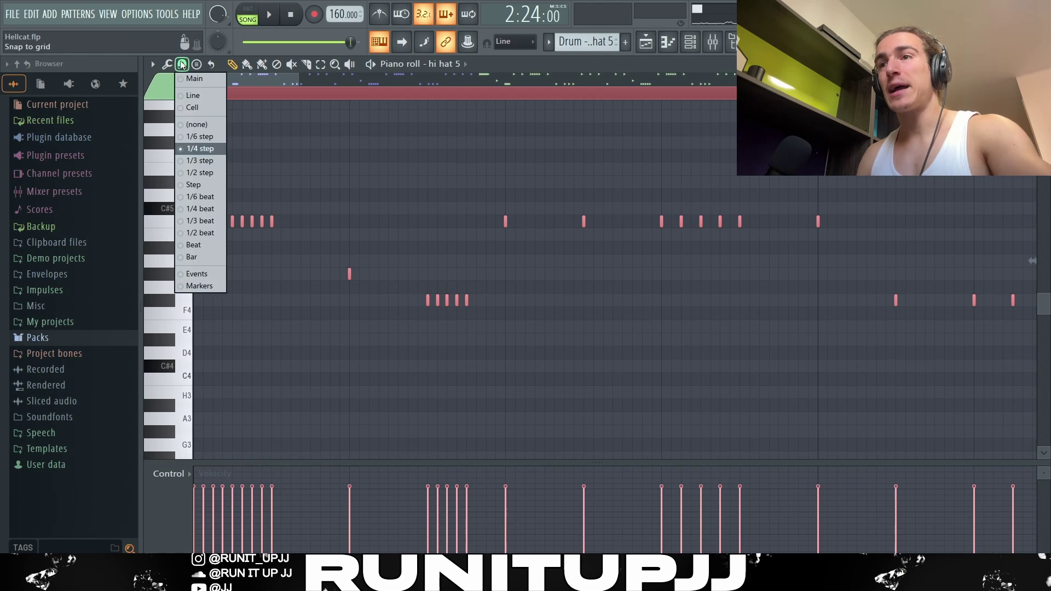
{"action": "left_click", "coordinate": [204, 148]}
{"action": "right_click", "coordinate": [293, 156]}
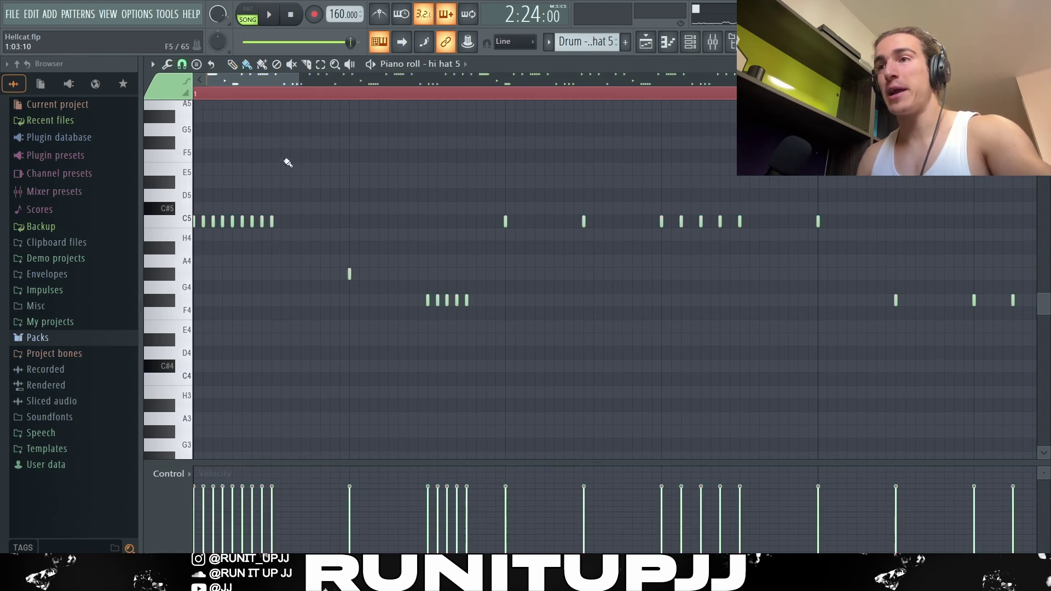
Paint a trial row of E5 hi-hat notes at 1/4-step spacing in bar 1 and remove it
{"action": "left_click", "coordinate": [348, 272]}
{"action": "left_click_drag", "start_coordinate": [253, 168], "coordinate": [506, 186]}
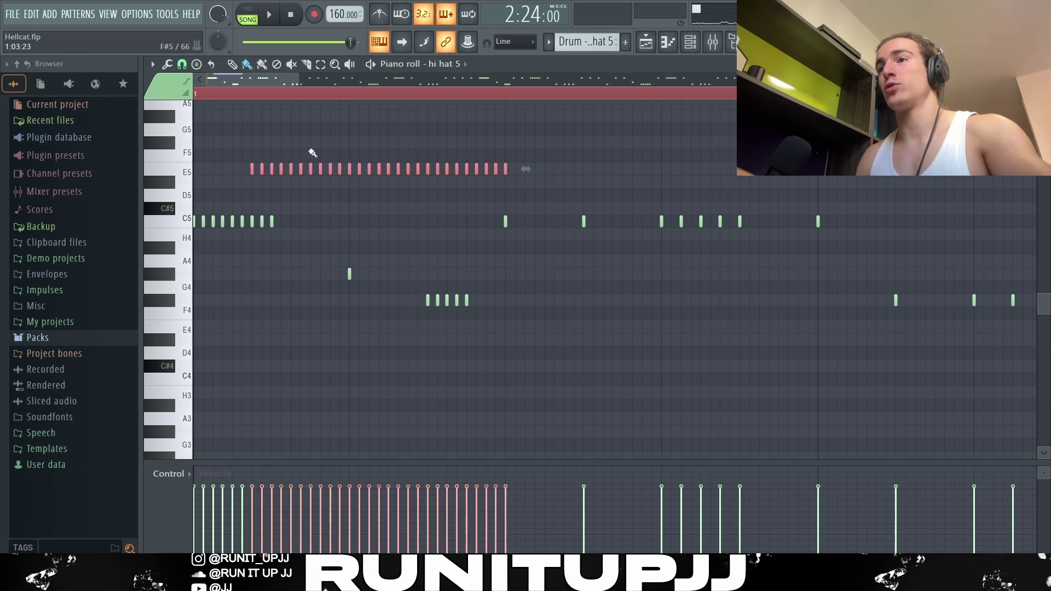
{"action": "key", "text": "Delete"}
{"action": "mouse_move", "coordinate": [348, 149]}
{"action": "left_mouse_down"}
{"action": "mouse_move", "coordinate": [367, 185]}
{"action": "mouse_move", "coordinate": [434, 149]}
{"action": "mouse_move", "coordinate": [670, 256]}
{"action": "mouse_move", "coordinate": [491, 316]}
{"action": "mouse_move", "coordinate": [613, 229]}
{"action": "mouse_move", "coordinate": [602, 248]}
{"action": "left_mouse_up"}
{"action": "key", "text": "ctrl+z"}
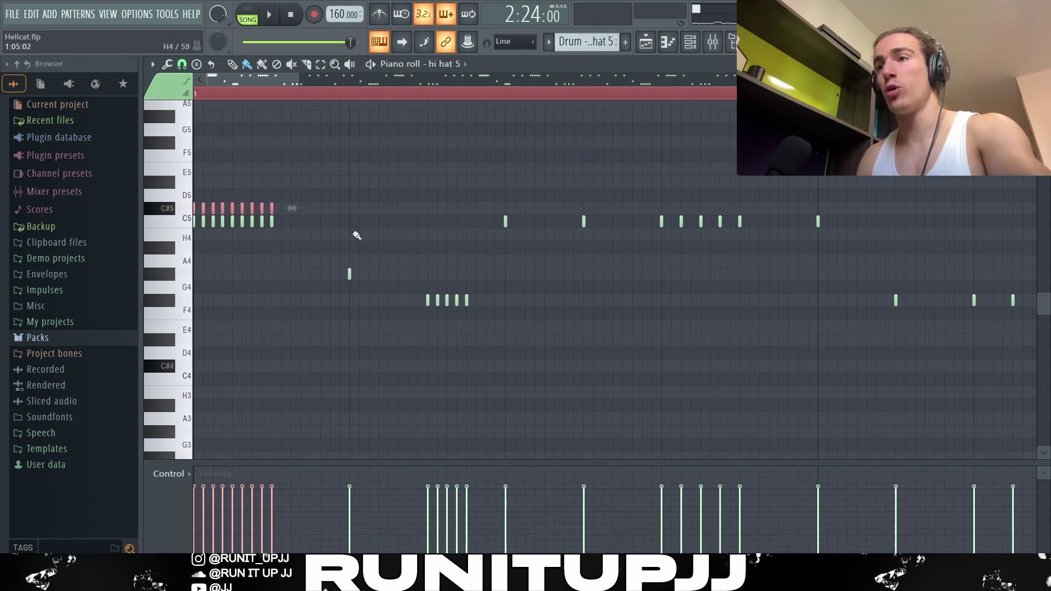
Place trial hi-hat notes on A4 and G4 just above the low hits in bar 1 and delete them
{"action": "left_click", "coordinate": [350, 259]}
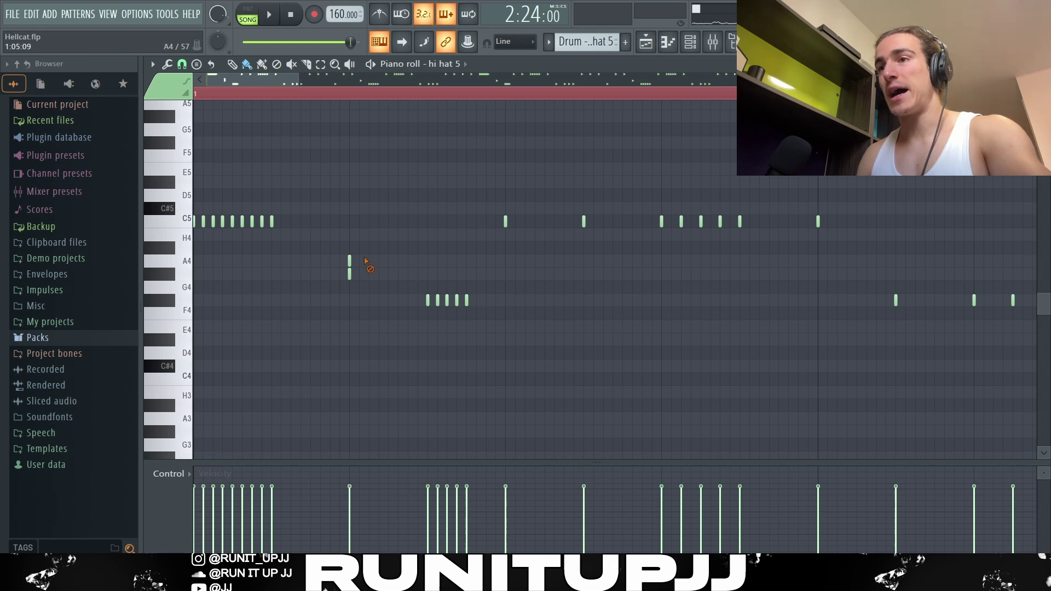
{"action": "right_click", "coordinate": [349, 260]}
{"action": "left_click_drag", "start_coordinate": [438, 288], "coordinate": [475, 287]}
{"action": "right_click", "coordinate": [467, 287]}
{"action": "scroll", "coordinate": [385, 277], "scroll_direction": "down", "scroll_amount": 3}
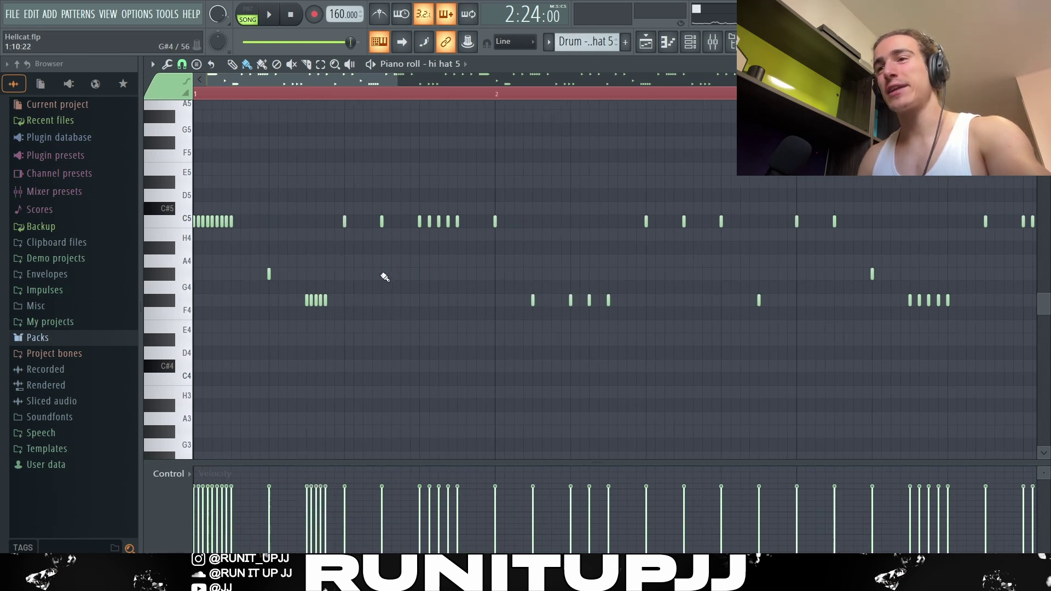
Examine the low G#4 and F#4 hits and the C5 roll in bar 1, and the F#4 hits in bar 2
{"action": "left_click_drag", "start_coordinate": [259, 255], "coordinate": [361, 346]}
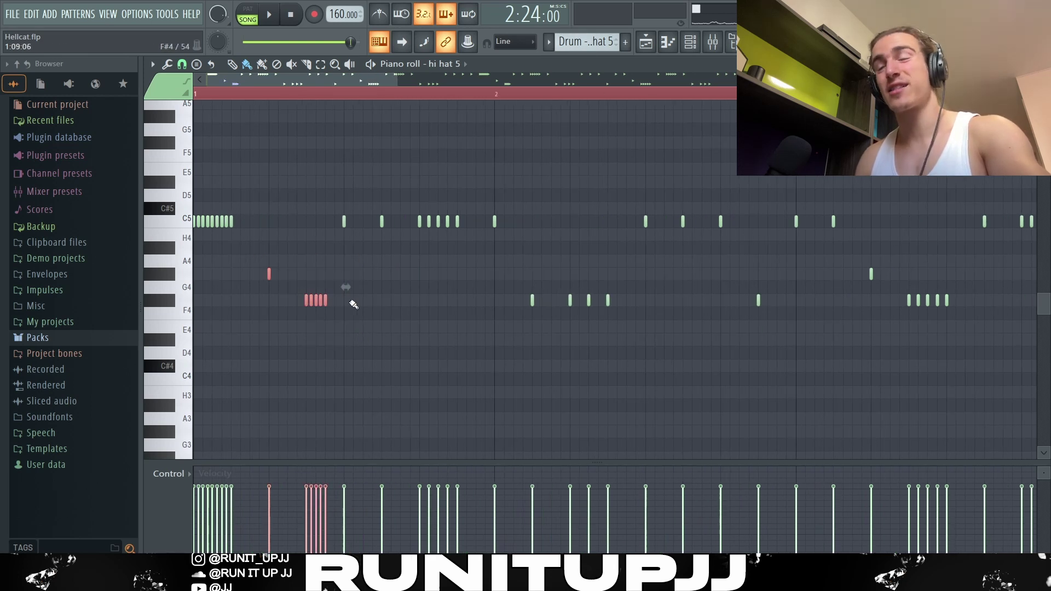
{"action": "scroll", "coordinate": [348, 226], "scroll_direction": "up", "scroll_amount": 3}
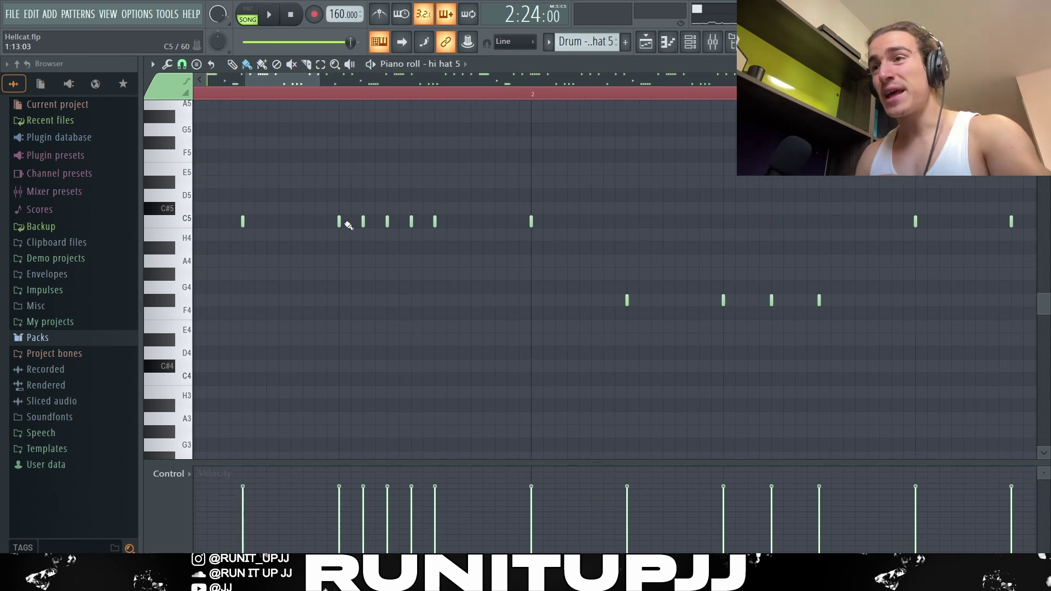
{"action": "mouse_move", "coordinate": [354, 212]}
{"action": "left_mouse_down"}
{"action": "mouse_move", "coordinate": [437, 209]}
{"action": "mouse_move", "coordinate": [342, 210]}
{"action": "mouse_move", "coordinate": [353, 221]}
{"action": "left_mouse_up"}
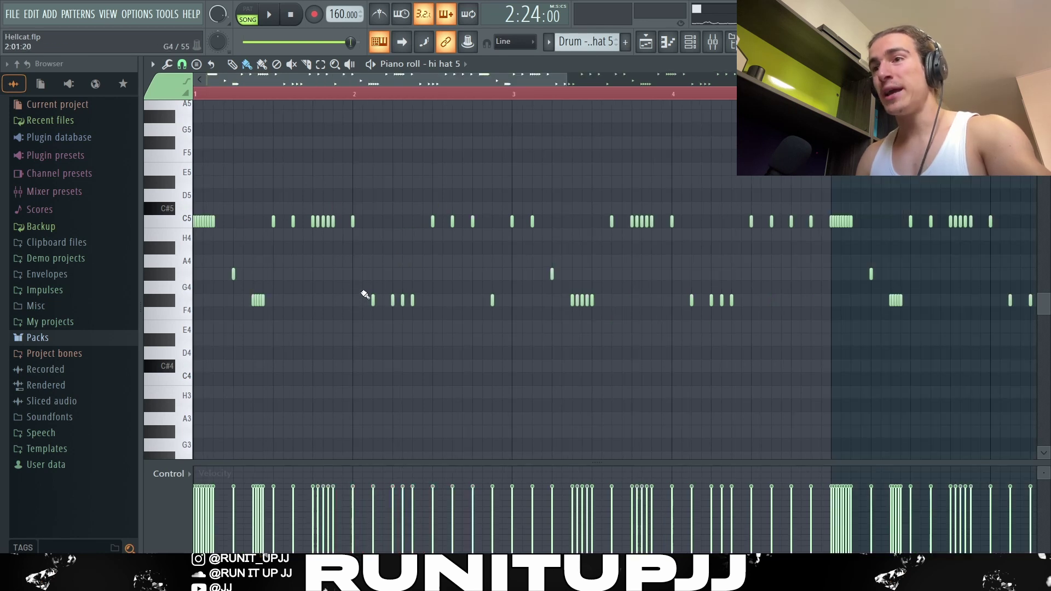
{"action": "scroll", "coordinate": [403, 323], "scroll_direction": "up", "scroll_amount": 3}
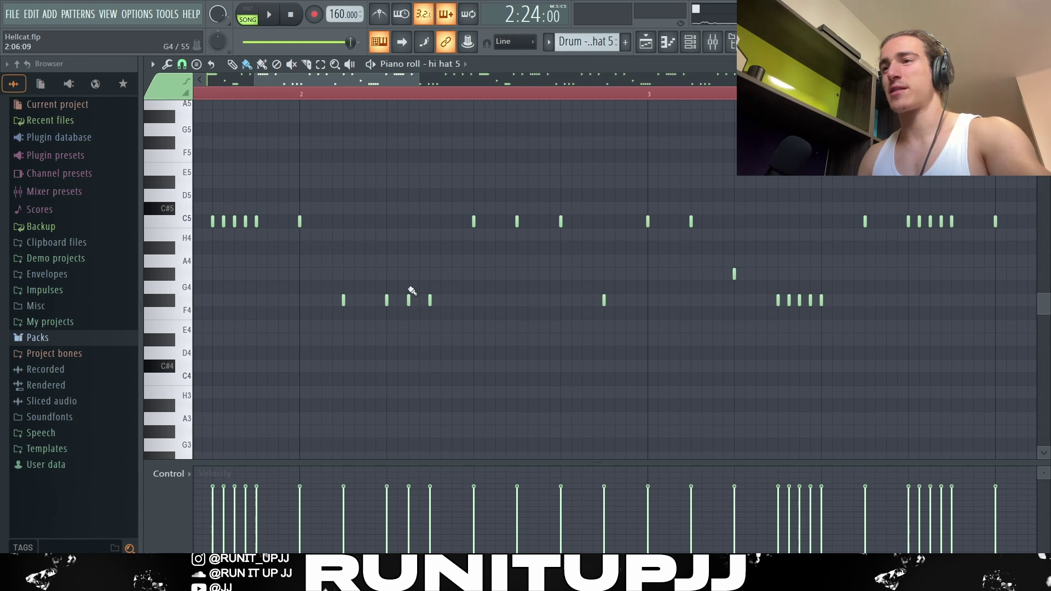
{"action": "scroll", "coordinate": [532, 310], "scroll_direction": "down", "scroll_amount": 3}
Select in turn the last F#4 hi-hat hit of bar 2, the hit and rolls in bar 3, and the F#4 hits in bar 4
{"action": "left_click", "coordinate": [520, 301]}
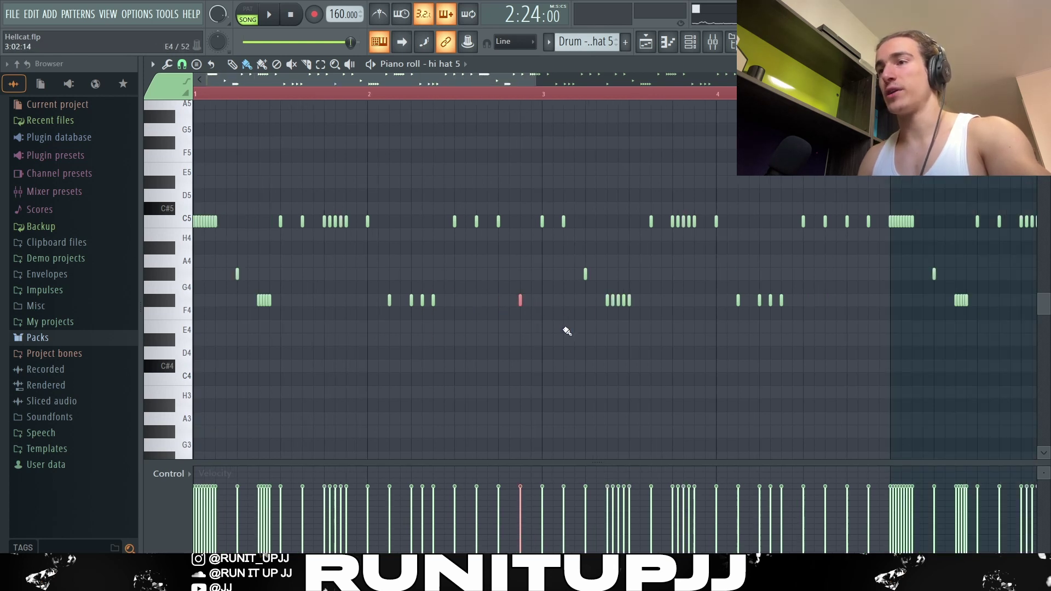
{"action": "left_click", "coordinate": [585, 274]}
{"action": "left_click_drag", "start_coordinate": [605, 282], "coordinate": [615, 307]}
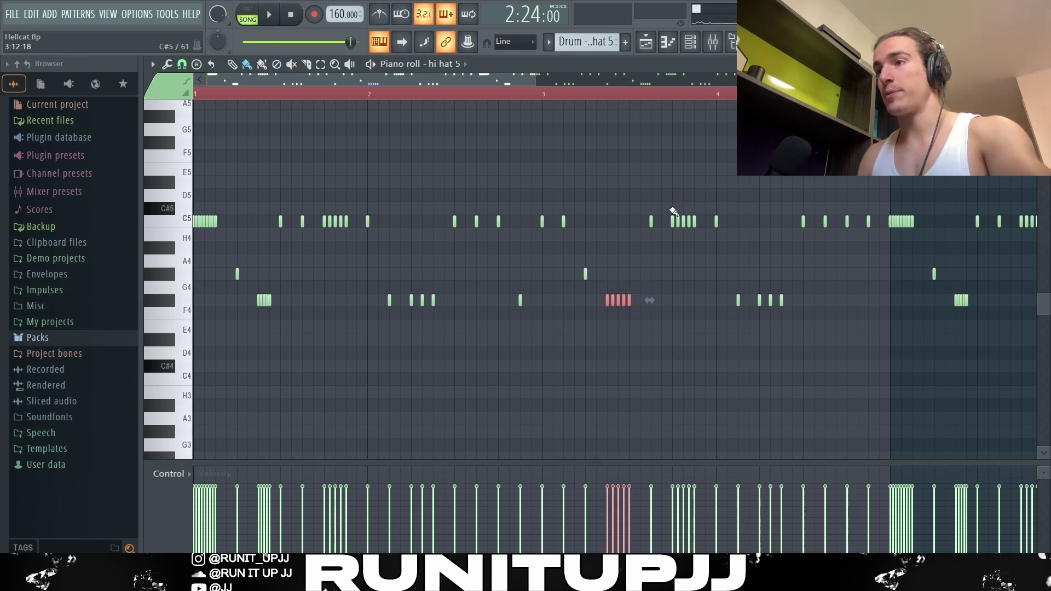
{"action": "left_click_drag", "start_coordinate": [669, 206], "coordinate": [696, 240]}
{"action": "left_click_drag", "start_coordinate": [787, 292], "coordinate": [732, 307]}
{"action": "left_click_drag", "start_coordinate": [491, 295], "coordinate": [364, 308]}
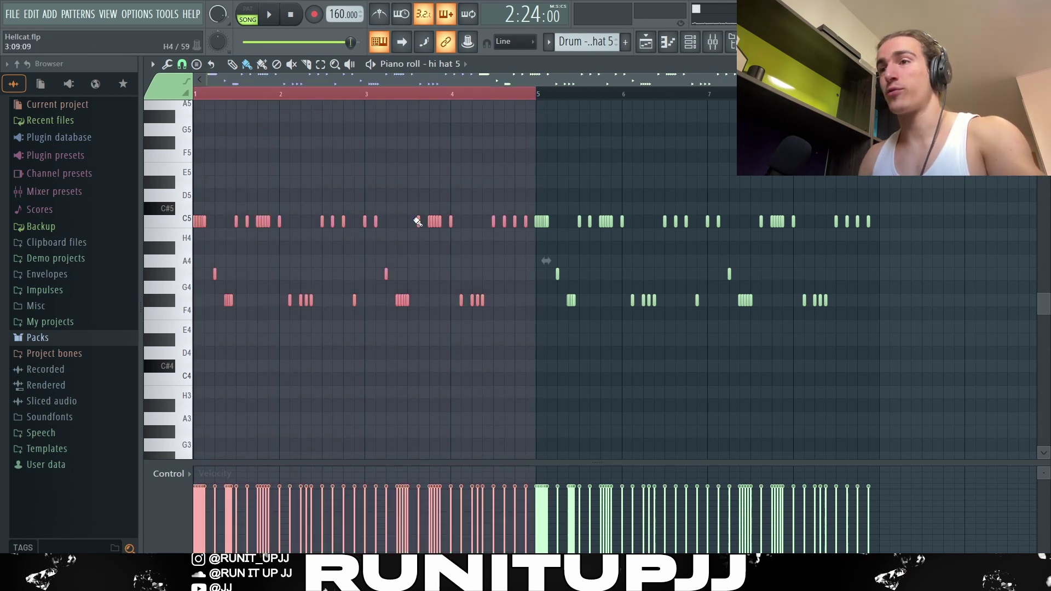
Highlight bars 5 to 8 of the hi-hat pattern, clear the selection and play back the pattern
{"action": "left_click_drag", "start_coordinate": [539, 94], "coordinate": [880, 95]}
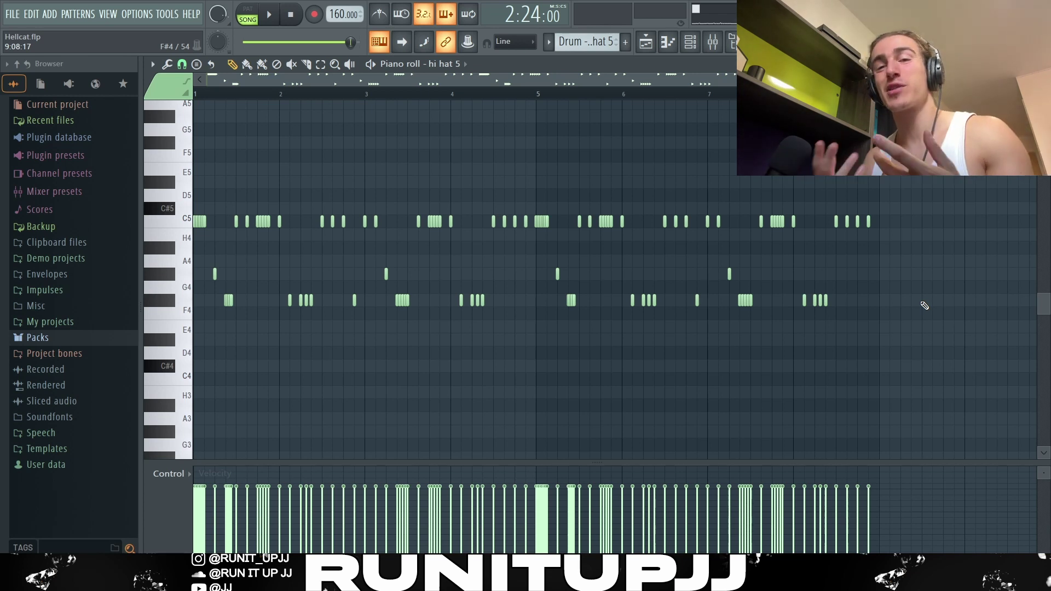
{"action": "key", "text": "space"}
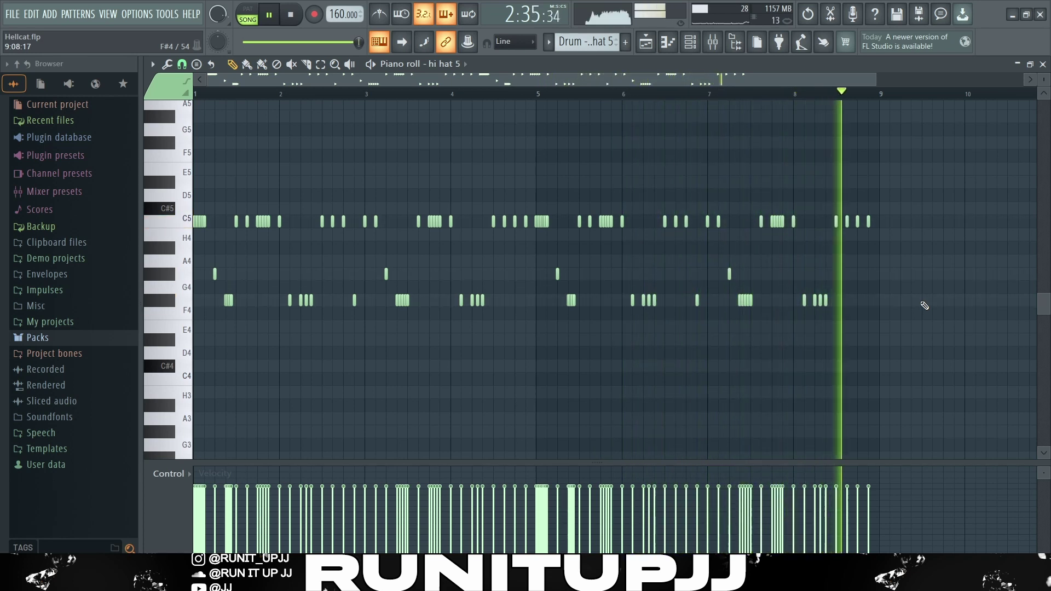
{"action": "key", "text": "space"}
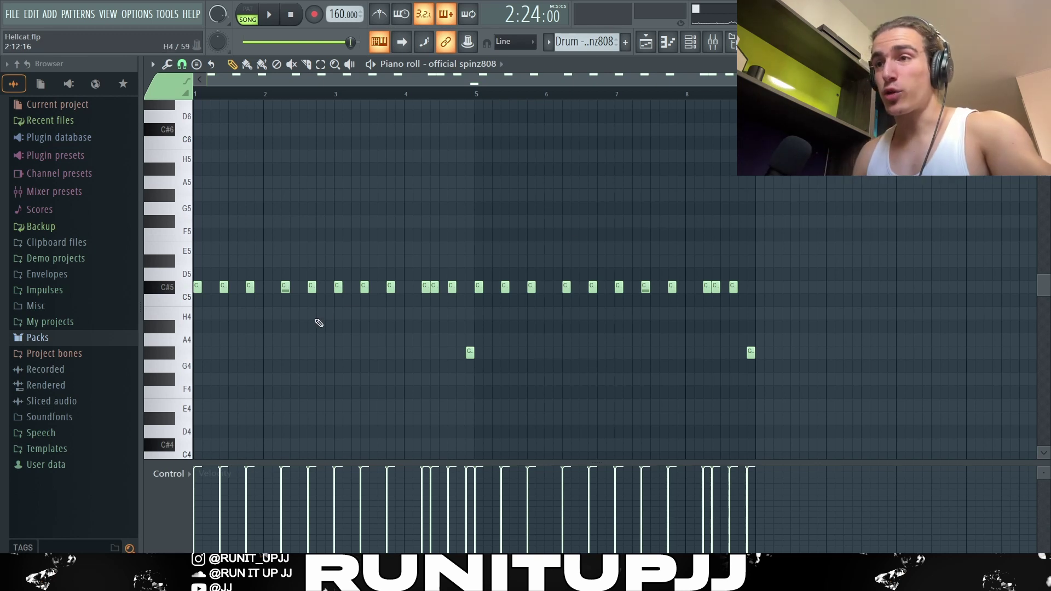
Examine the C#5 notes in the first four bars of the official spinz808 pattern and select the G#4 note ahead of bar 5
{"action": "left_click_drag", "start_coordinate": [320, 331], "coordinate": [194, 229]}
{"action": "left_click_drag", "start_coordinate": [340, 269], "coordinate": [481, 388]}
{"action": "left_click", "coordinate": [474, 387], "text": "ctrl"}
{"action": "left_click_drag", "start_coordinate": [462, 321], "coordinate": [466, 386]}
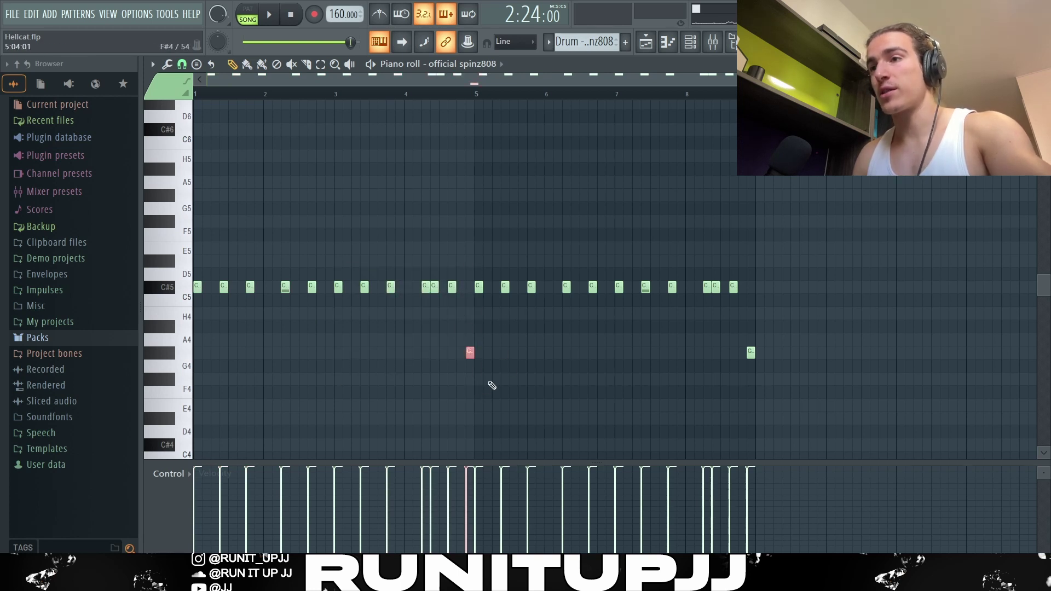
Add the middle C#5 note of bar 4 to the selection, highlight the 808 notes of bars 5 to 8, and clear the selection
{"action": "left_click", "coordinate": [436, 293], "text": "ctrl+shift"}
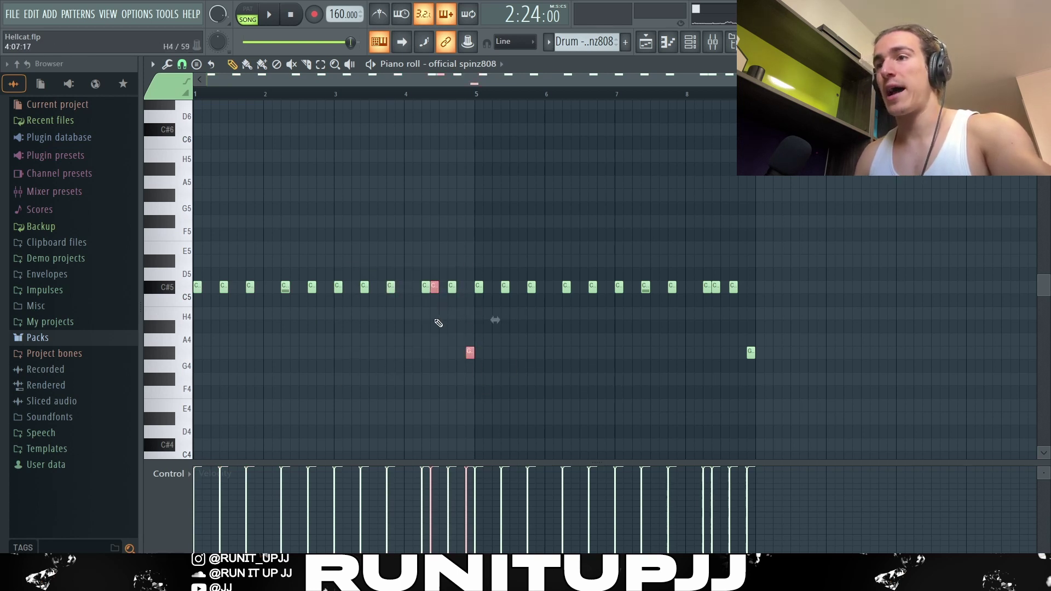
{"action": "scroll", "coordinate": [437, 321], "scroll_direction": "up", "scroll_amount": 3, "text": "ctrl"}
{"action": "scroll", "coordinate": [445, 345], "scroll_direction": "down", "scroll_amount": 3}
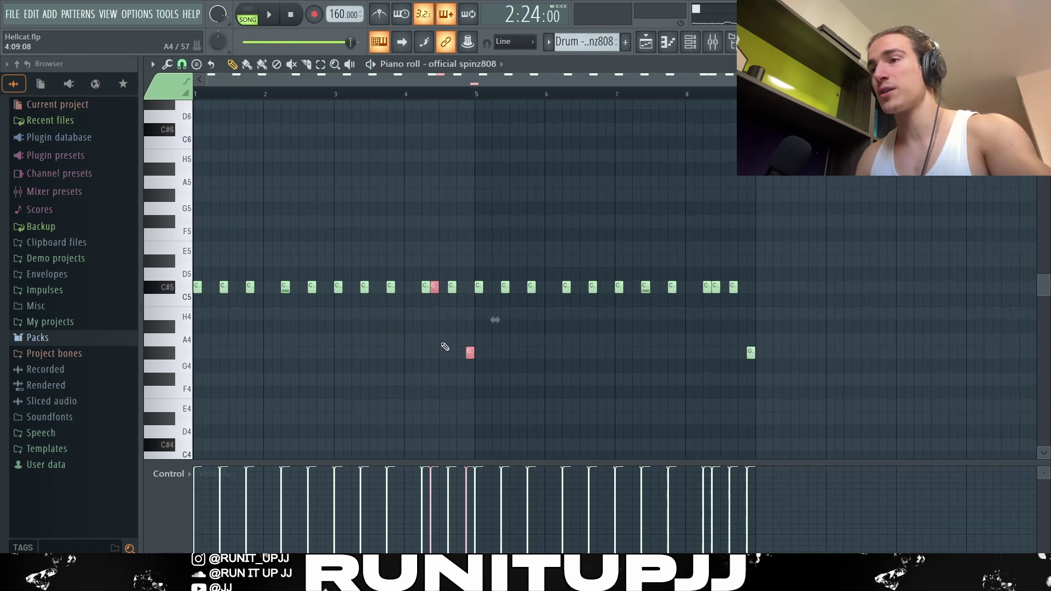
{"action": "mouse_move", "coordinate": [906, 461]}
{"action": "left_mouse_down"}
{"action": "mouse_move", "coordinate": [564, 228]}
{"action": "mouse_move", "coordinate": [480, 208]}
{"action": "left_mouse_up"}
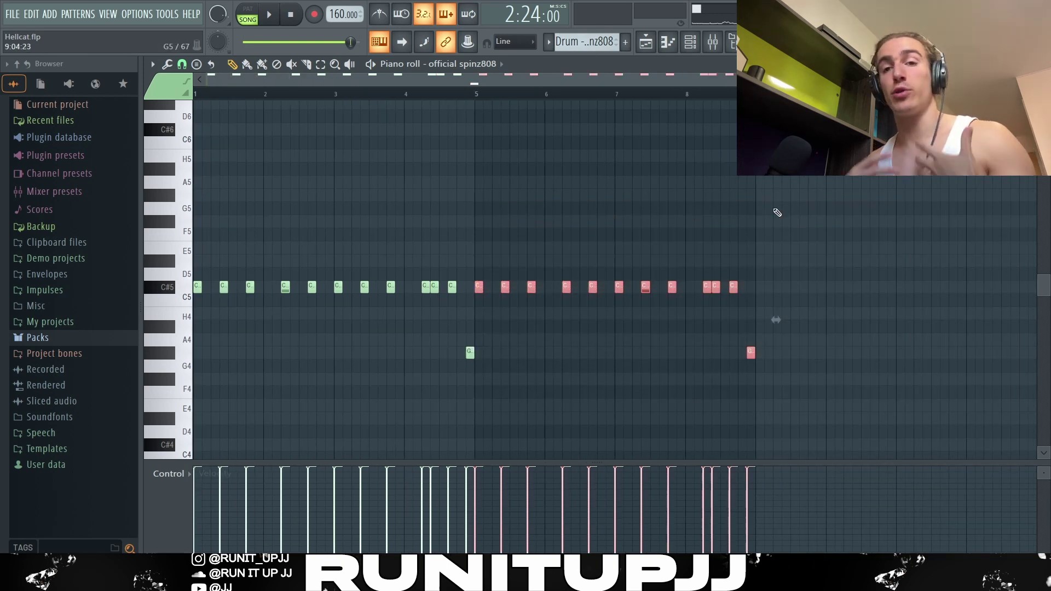
{"action": "left_click", "coordinate": [843, 226], "text": "ctrl"}
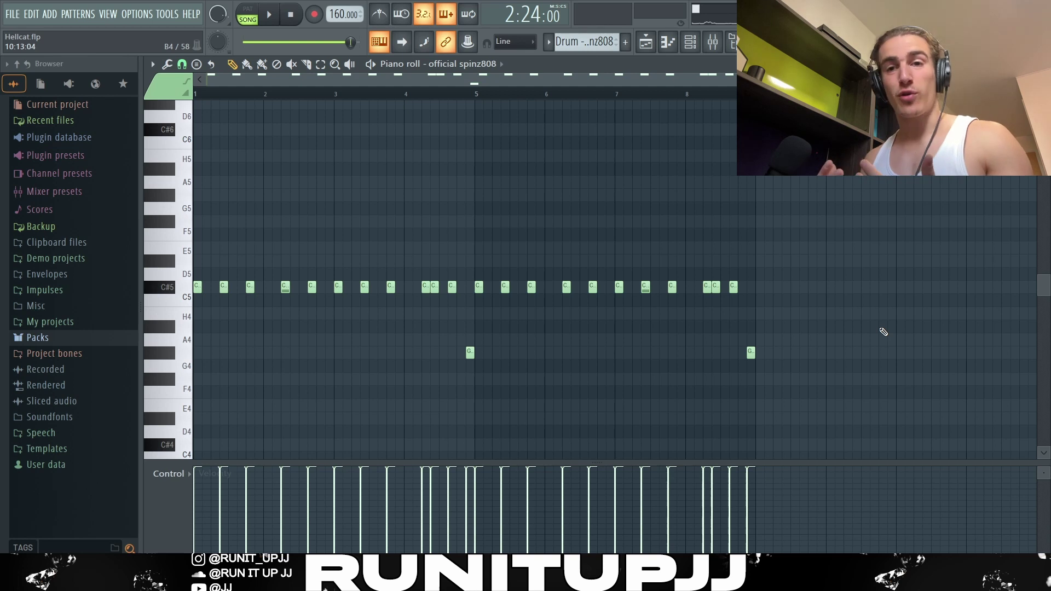
Transpose all notes of the kick [ sharp ] pattern up two semitones to C#5, and back down two semitones
{"action": "key", "text": "ctrl+a"}
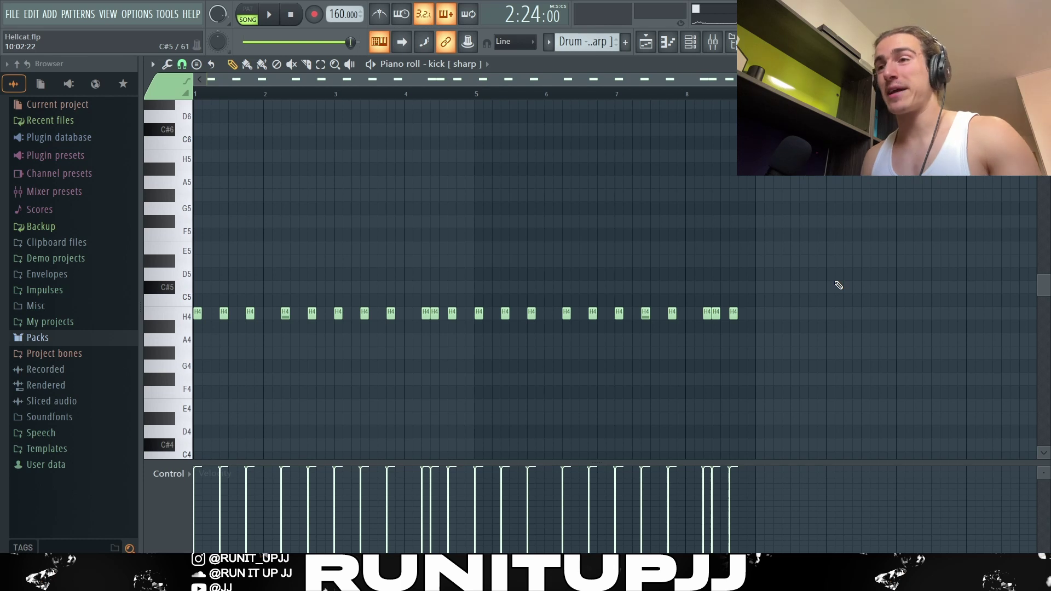
{"action": "key", "text": "shift+Up"}
{"action": "key", "text": "shift+Up"}
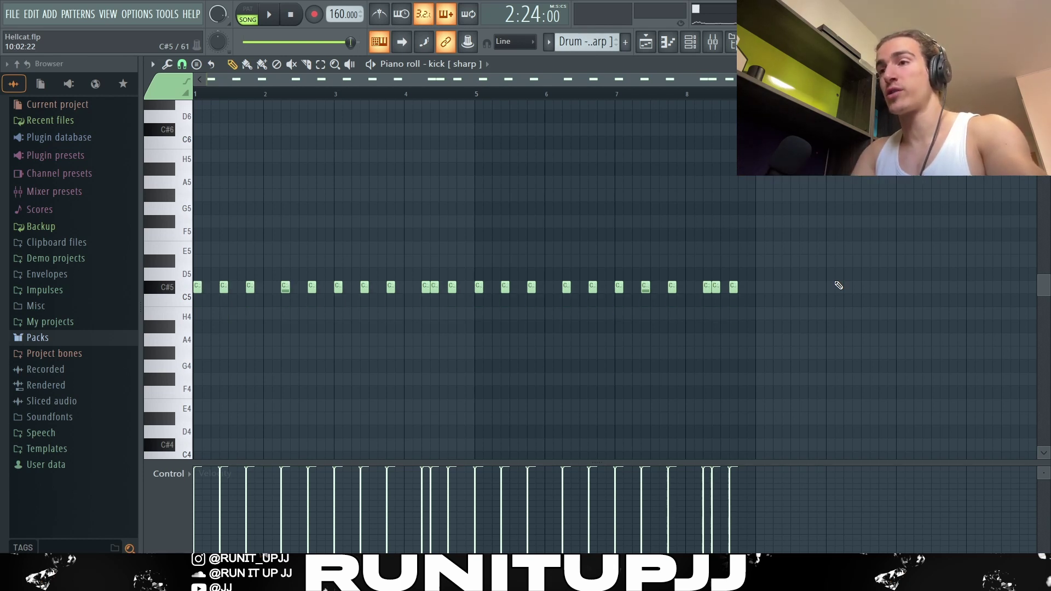
{"action": "key", "text": "shift+Down"}
{"action": "key", "text": "shift+Down"}
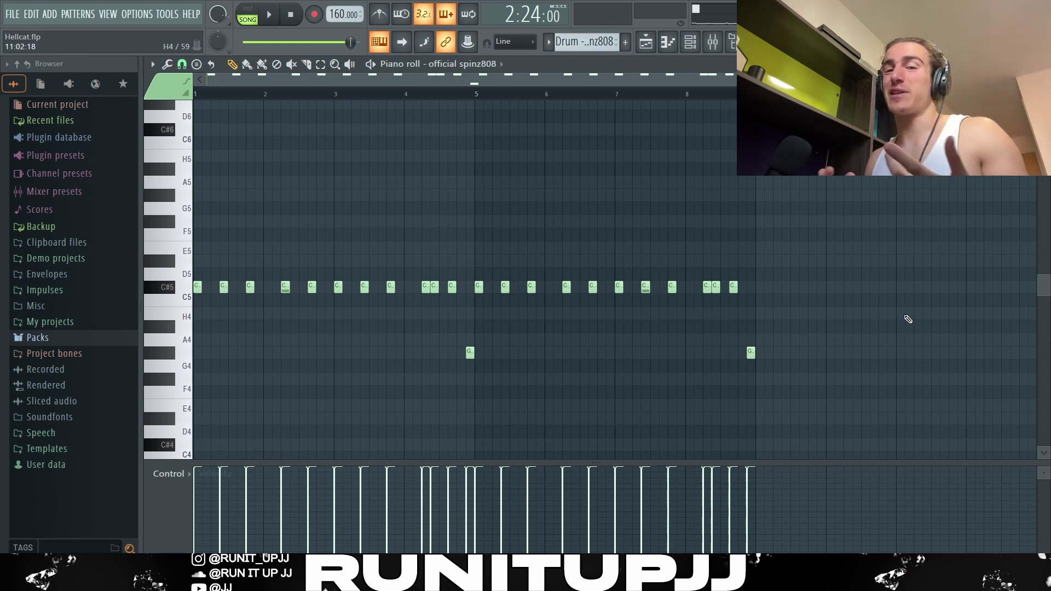
Play back the eight bars with the official spinz808 pattern in view, and stop playback
{"action": "key", "text": "space"}
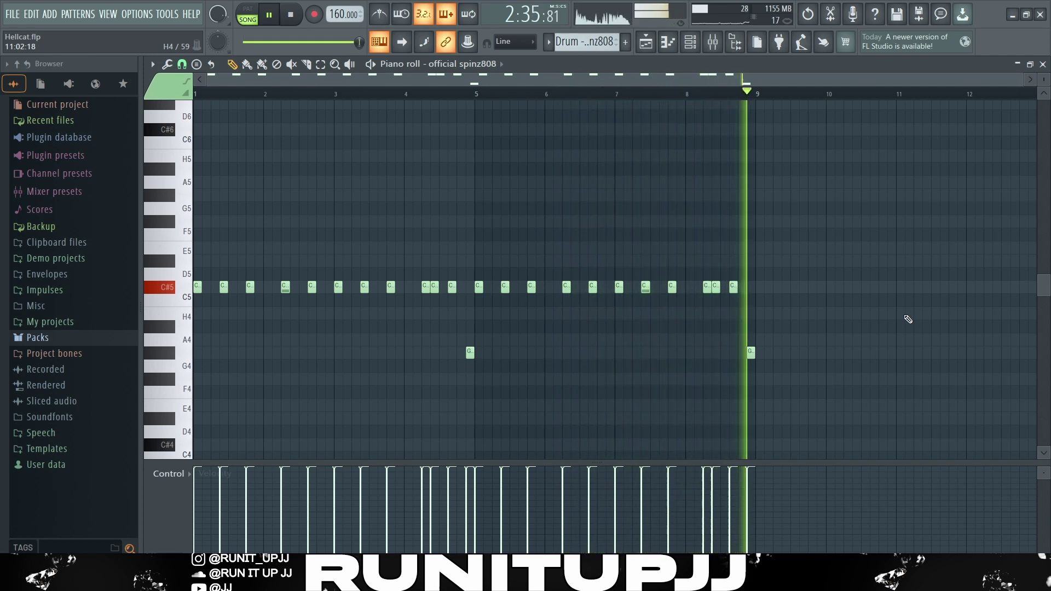
{"action": "key", "text": "space"}
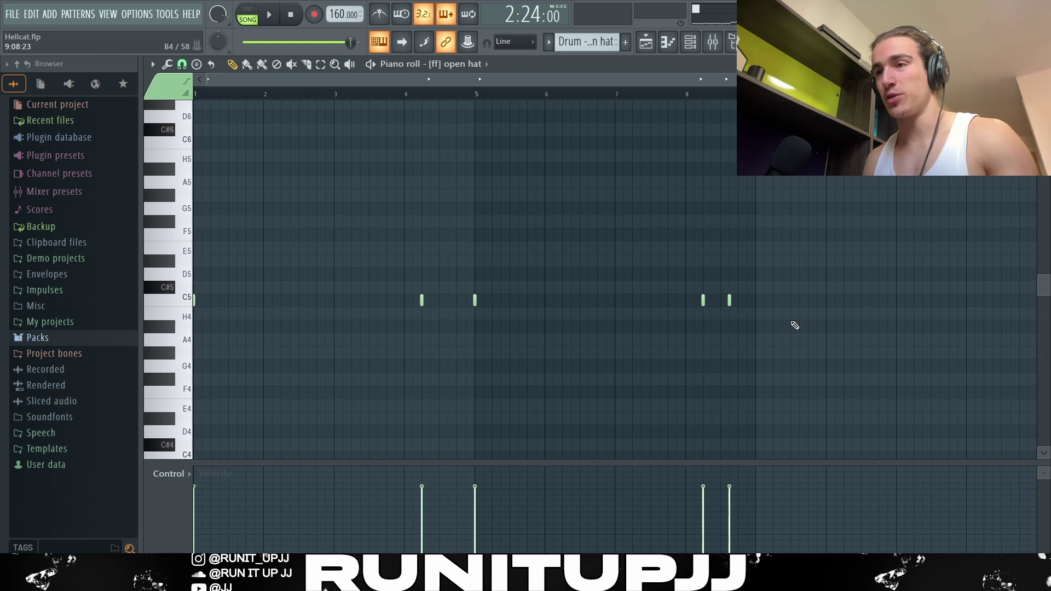
In the [ff] open hat pattern, highlight in turn bars 1 to 4, the bar 4 hit, bars 1 to 8 and the last hit of bar 8
{"action": "left_click_drag", "start_coordinate": [478, 97], "coordinate": [195, 96]}
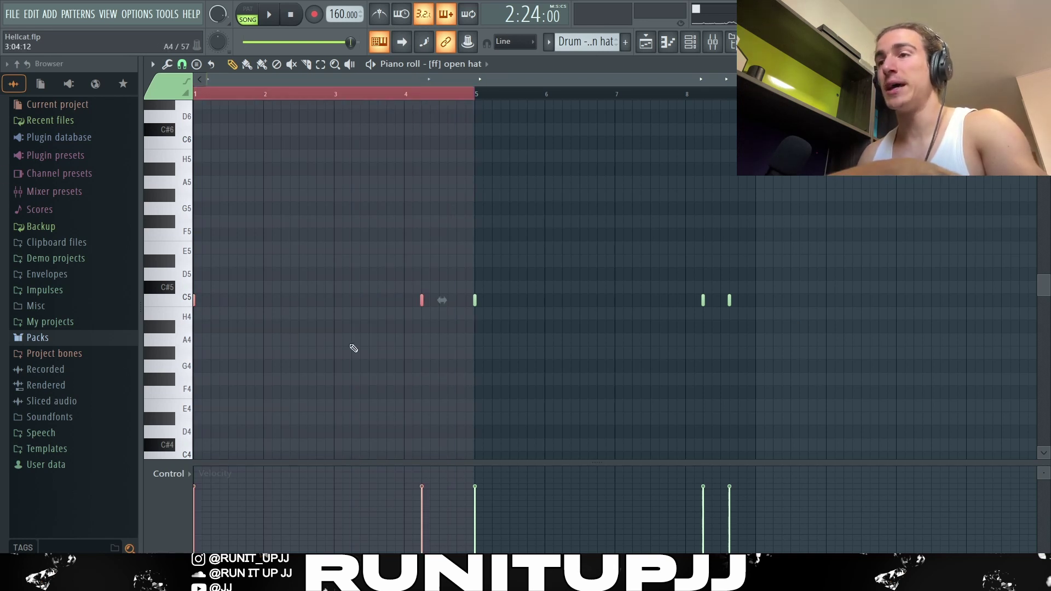
{"action": "left_click_drag", "start_coordinate": [409, 296], "coordinate": [434, 314]}
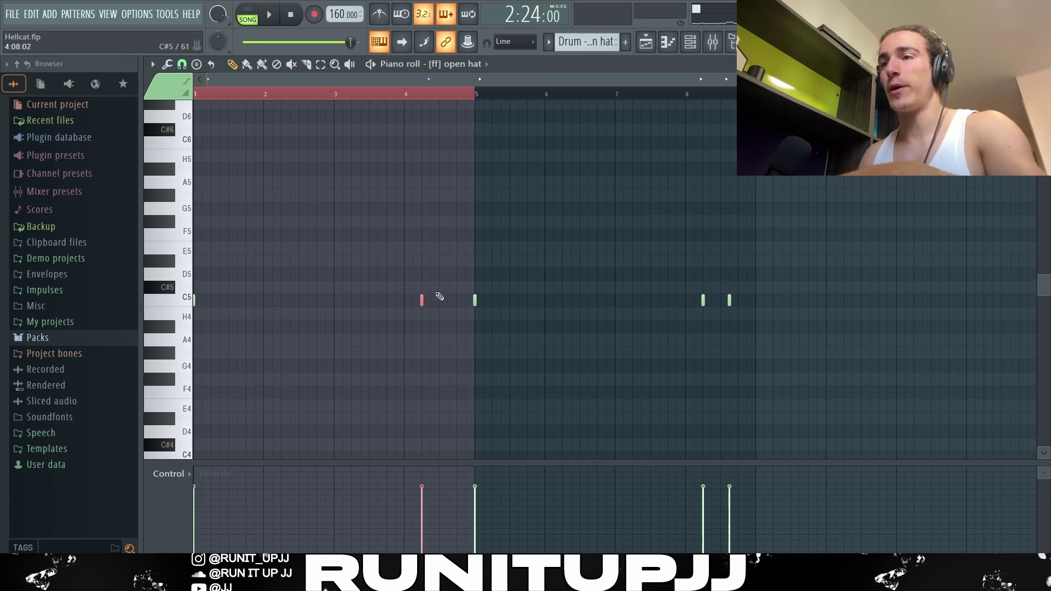
{"action": "left_click_drag", "start_coordinate": [443, 97], "coordinate": [736, 98]}
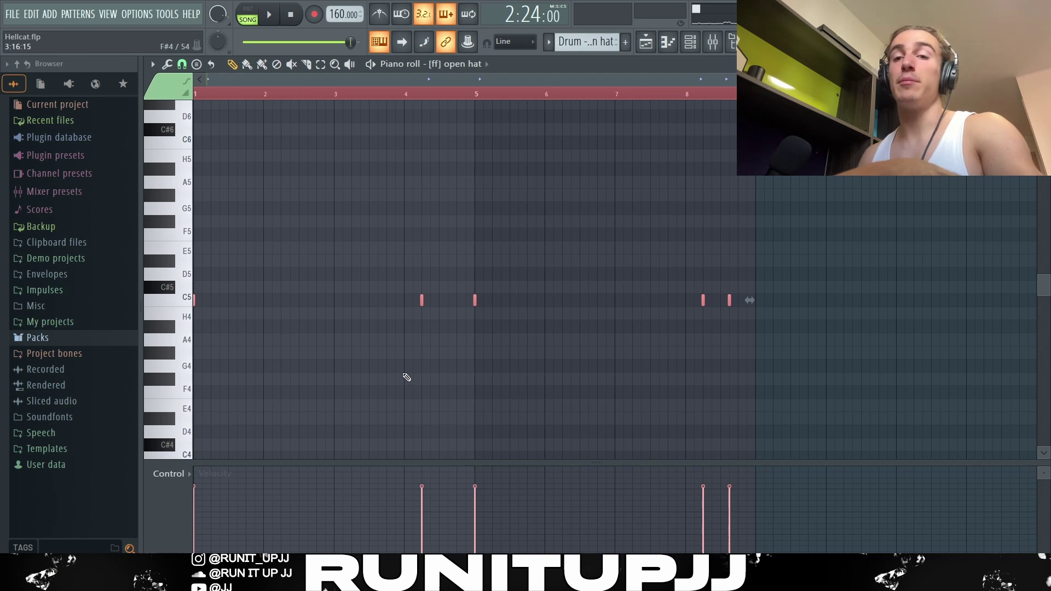
{"action": "key", "text": "ctrl+d"}
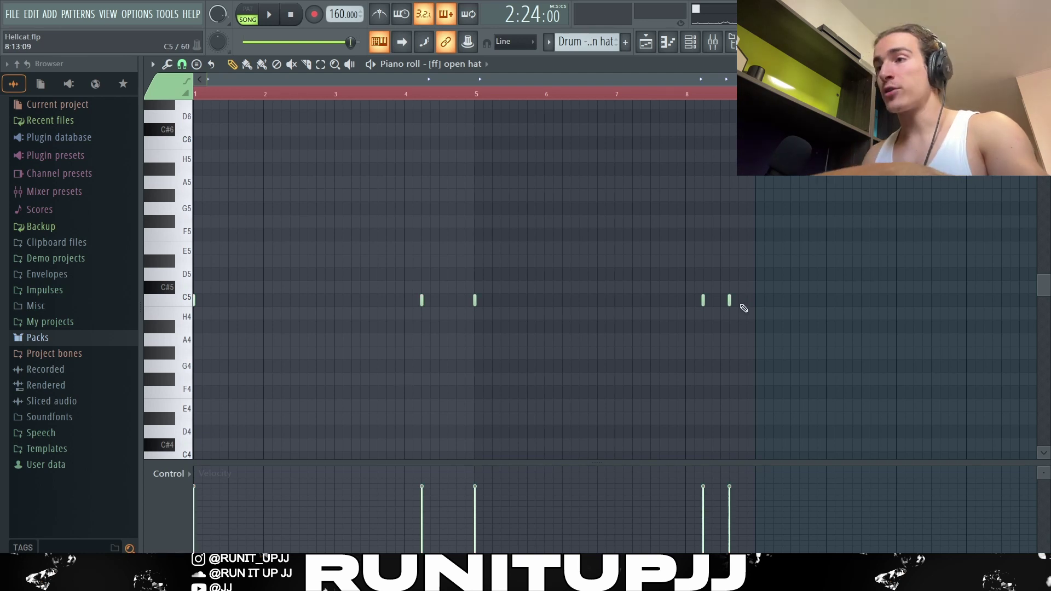
{"action": "left_click_drag", "start_coordinate": [743, 308], "coordinate": [717, 295]}
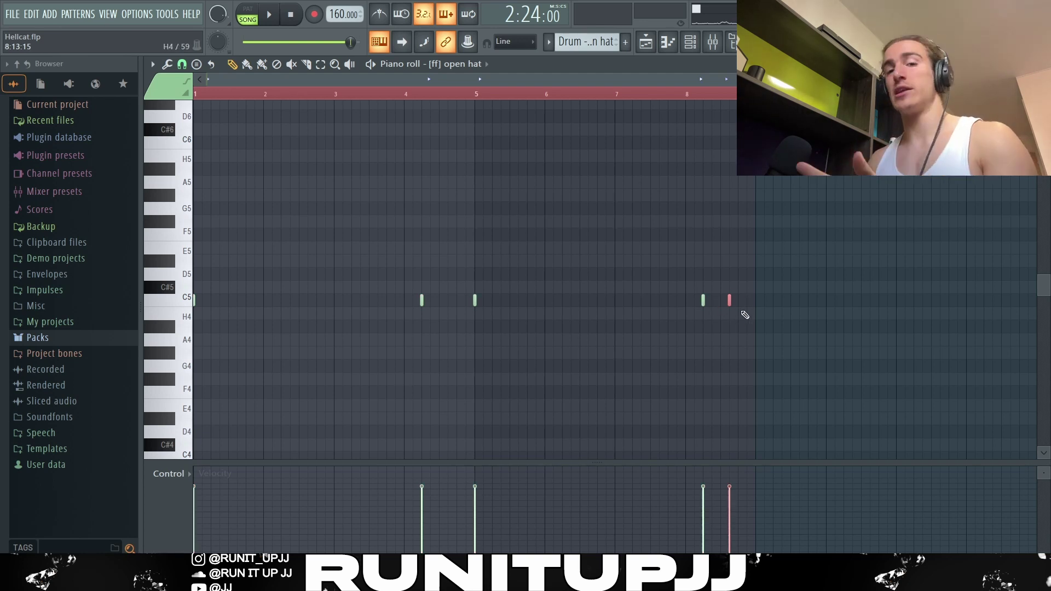
Show the playlist and play back the layered section from bar 97, stopping near its end
{"action": "key", "text": "F5"}
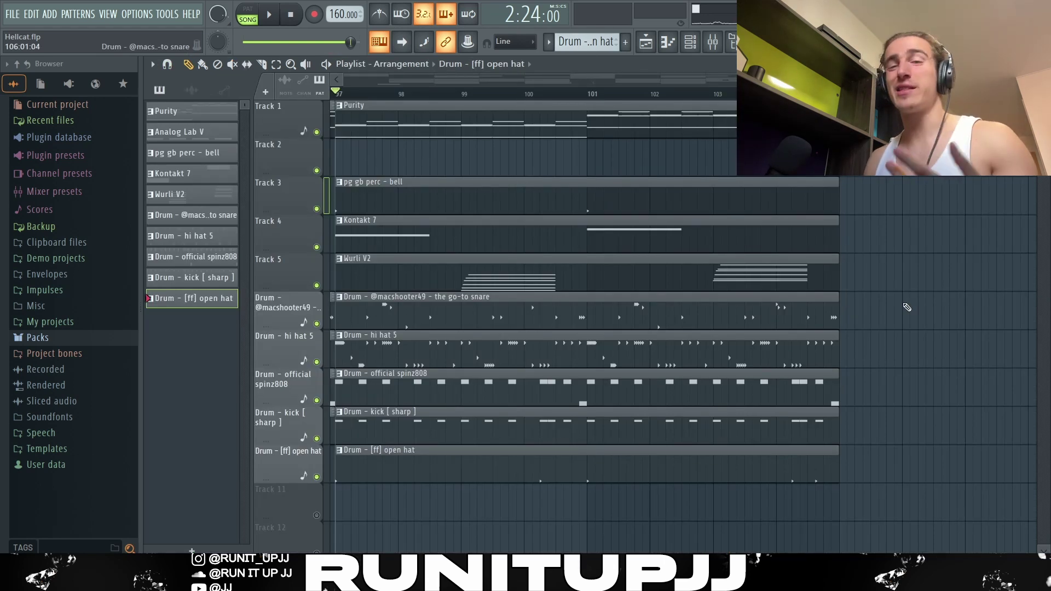
{"action": "key", "text": "space"}
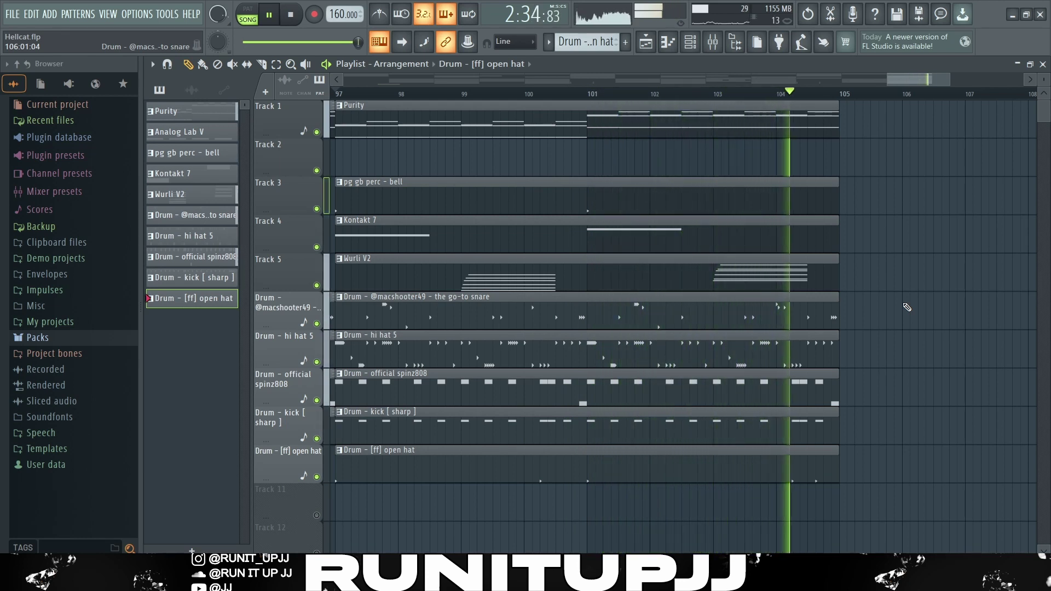
{"action": "key", "text": "space"}
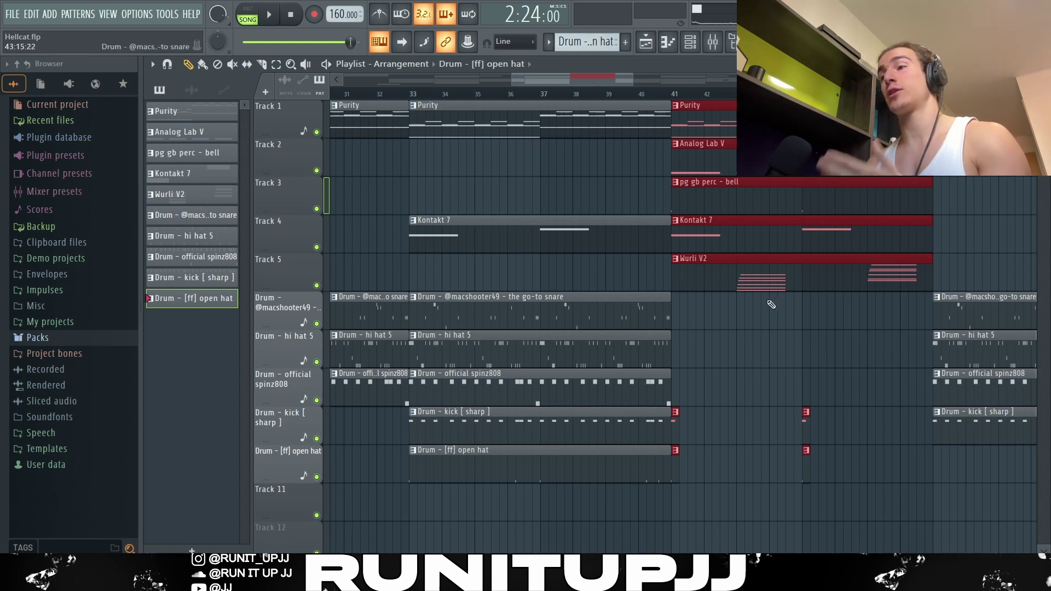
Examine the full arrangement from bar 1 through the highlighted sections at bars 41 and 89, and clear the clip selection
{"action": "scroll", "coordinate": [775, 302], "scroll_direction": "down", "scroll_amount": 5}
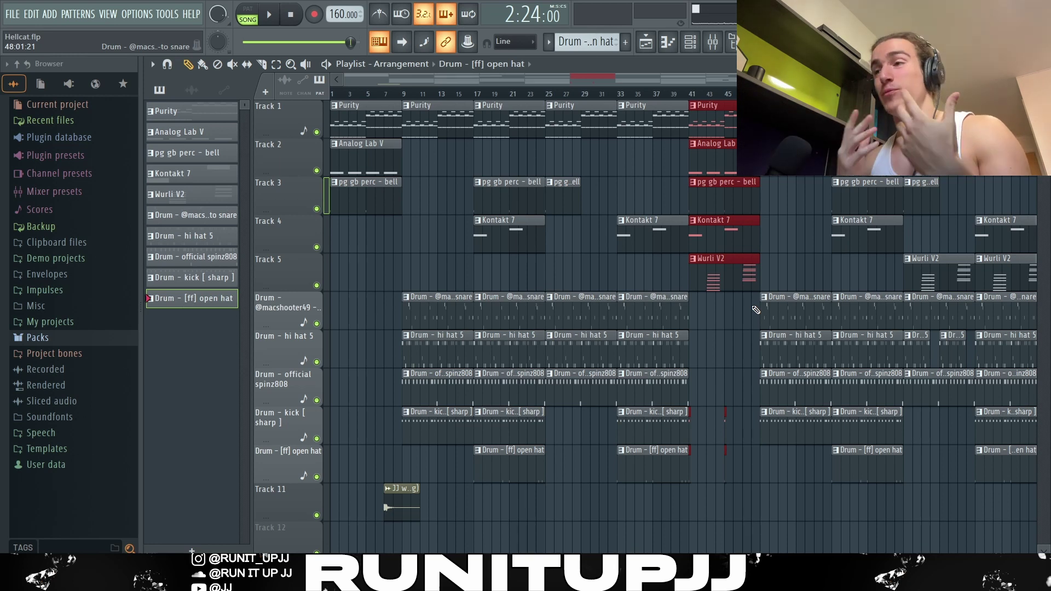
{"action": "scroll", "coordinate": [639, 108], "scroll_direction": "down", "scroll_amount": 2}
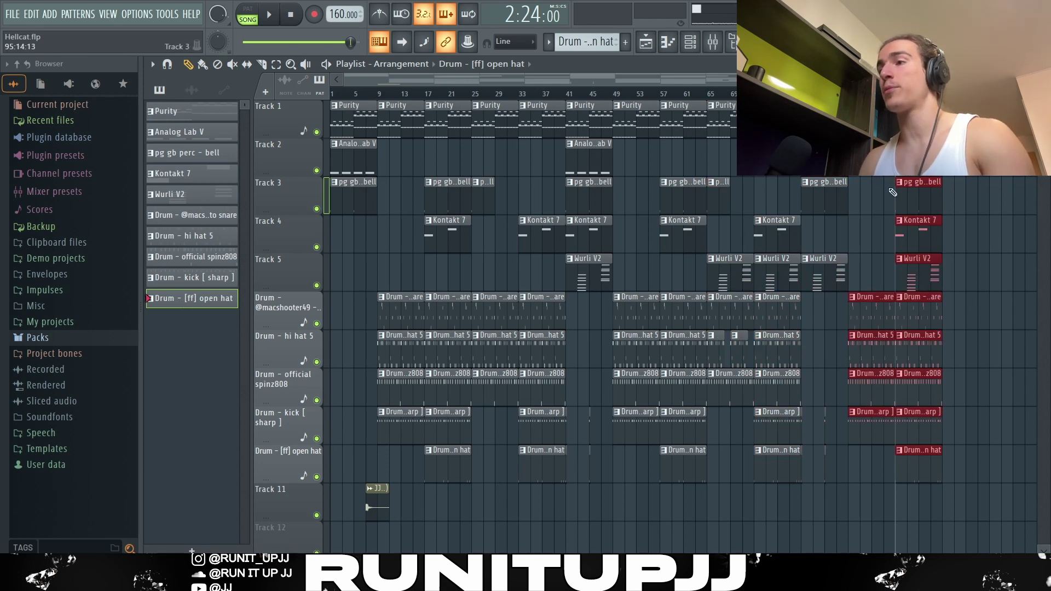
{"action": "left_click", "coordinate": [997, 259]}
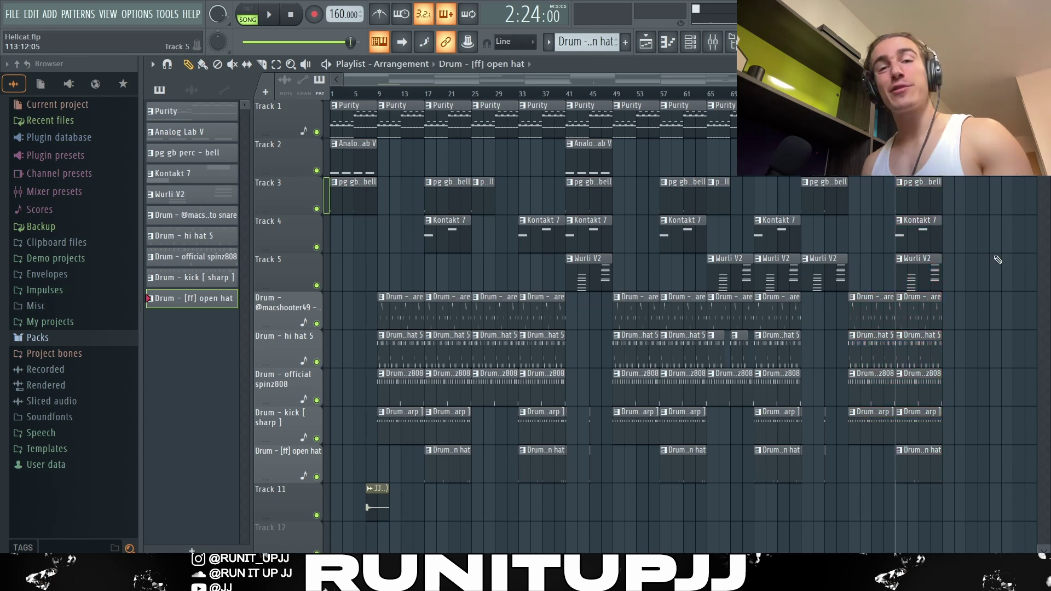